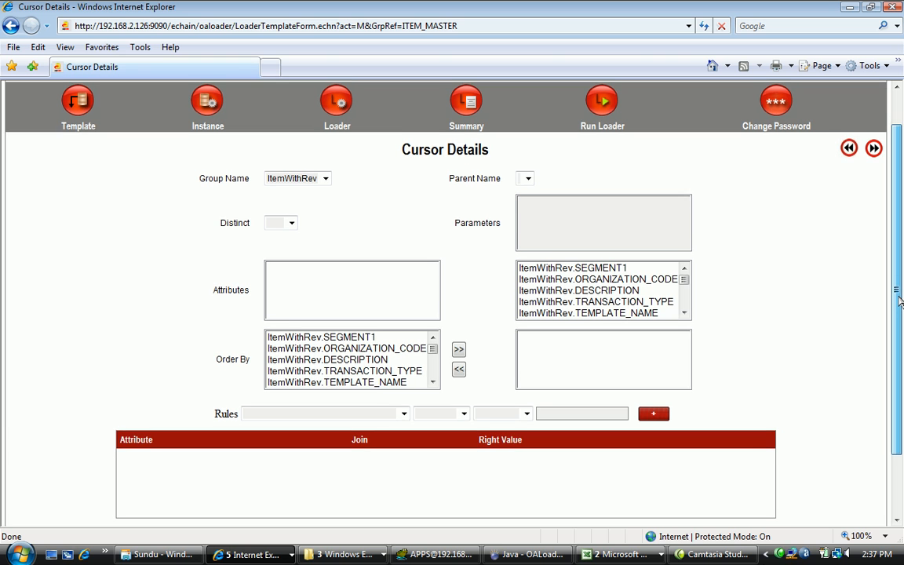
- Examine the ItemWithRev attributes in the cursor details and proceed to the program list
{"action": "left_click", "coordinate": [684, 304]}
{"action": "left_click", "coordinate": [684, 304]}
{"action": "left_click", "coordinate": [684, 305]}
{"action": "left_click", "coordinate": [684, 305]}
{"action": "left_click", "coordinate": [684, 305]}
{"action": "left_click", "coordinate": [684, 306]}
{"action": "left_click", "coordinate": [684, 307]}
{"action": "left_click", "coordinate": [683, 306]}
{"action": "left_click", "coordinate": [683, 306]}
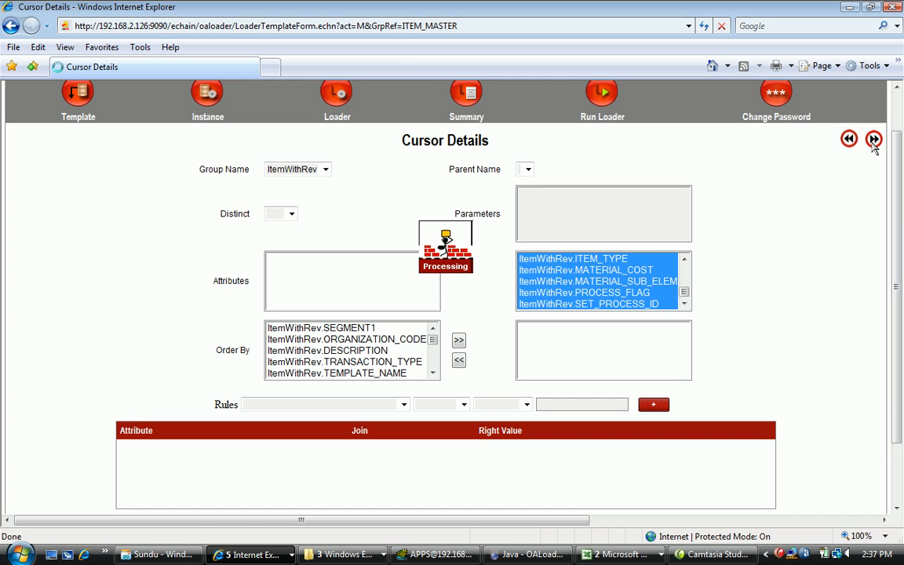
{"action": "left_click", "coordinate": [874, 142]}
{"action": "left_click", "coordinate": [851, 189]}
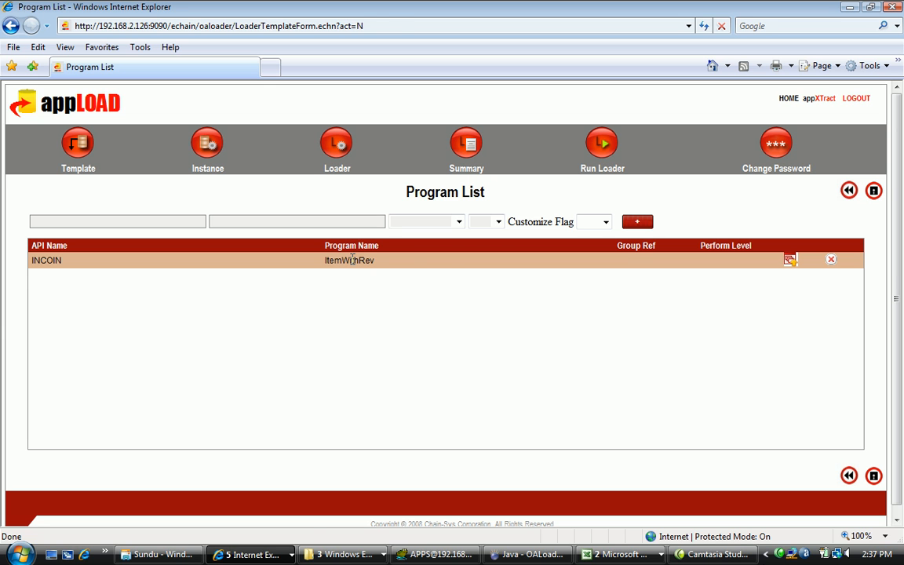
- Review the API parameters of the INCOIN program and save the loader template
{"action": "left_click", "coordinate": [351, 259]}
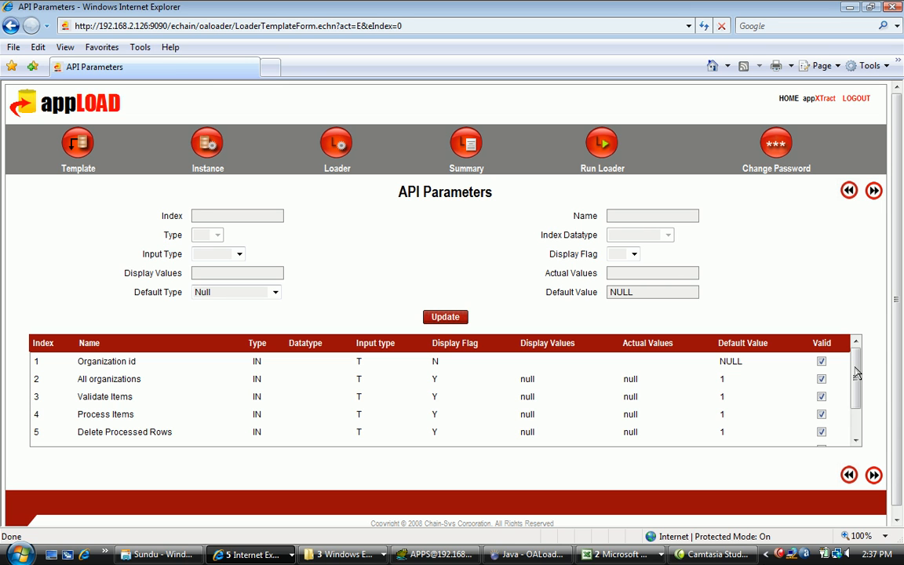
{"action": "mouse_move", "coordinate": [857, 374]}
{"action": "left_mouse_down"}
{"action": "mouse_move", "coordinate": [857, 395]}
{"action": "mouse_move", "coordinate": [856, 368]}
{"action": "left_mouse_up"}
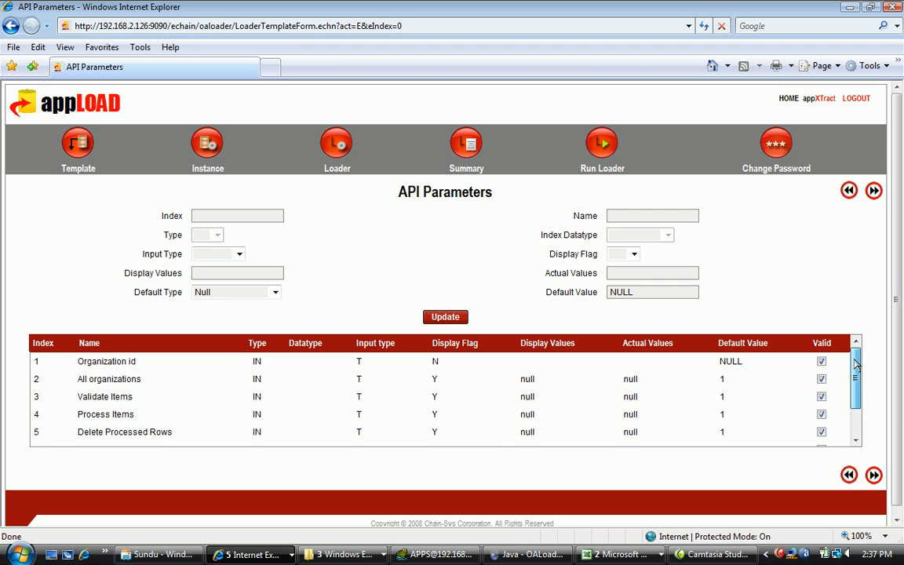
{"action": "left_click", "coordinate": [877, 196]}
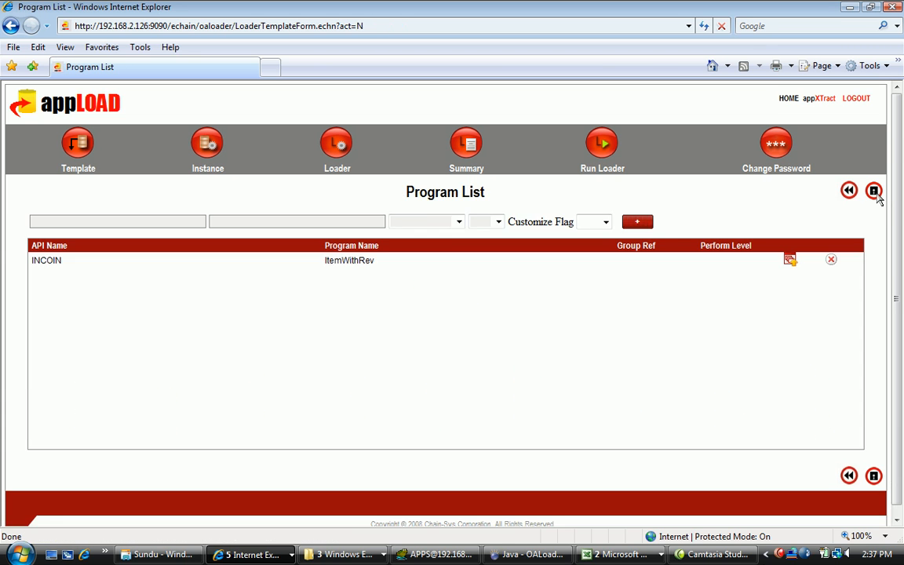
{"action": "left_click", "coordinate": [874, 195]}
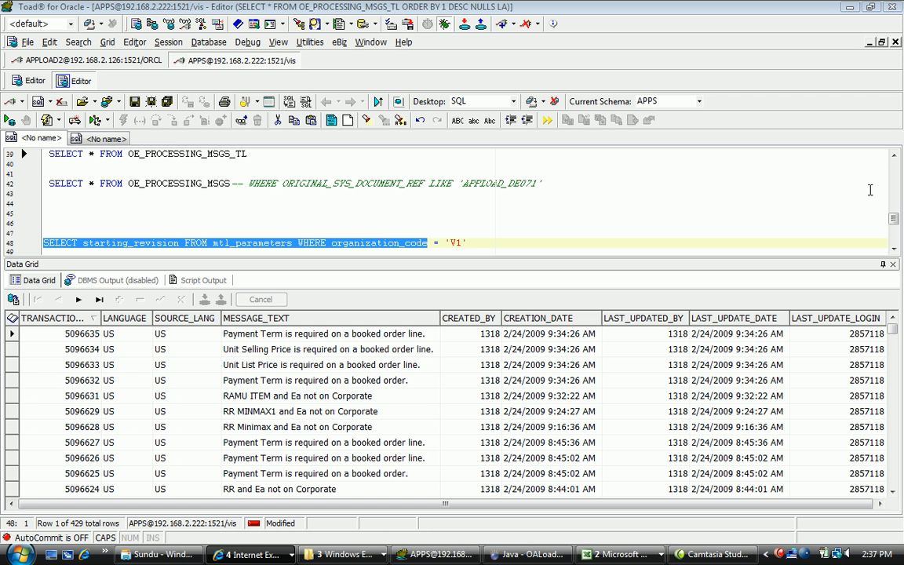
- Switch to the Loader Setup window, save the DEMO_IT_A01 loader and open the page for running loaders
{"action": "left_click", "coordinate": [251, 554]}
{"action": "left_click", "coordinate": [276, 482]}
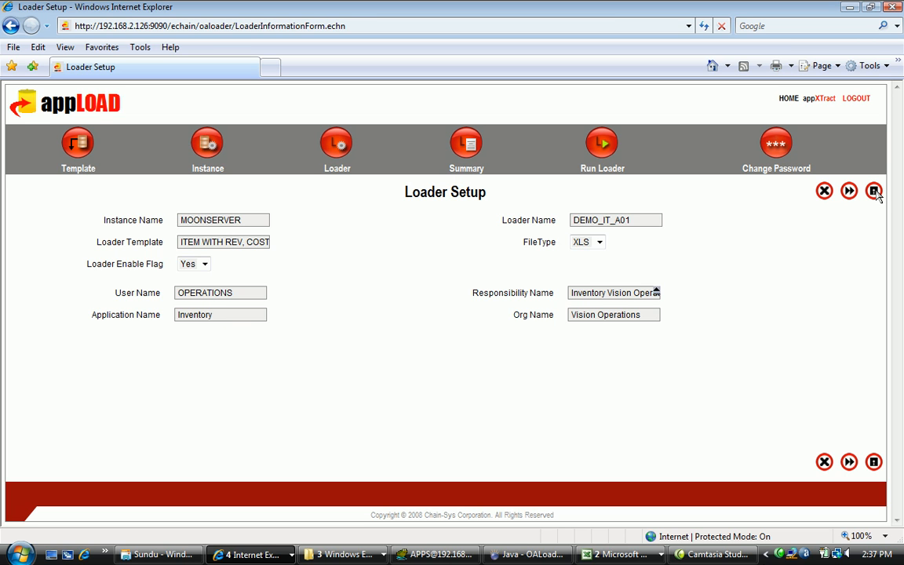
{"action": "left_click", "coordinate": [876, 193]}
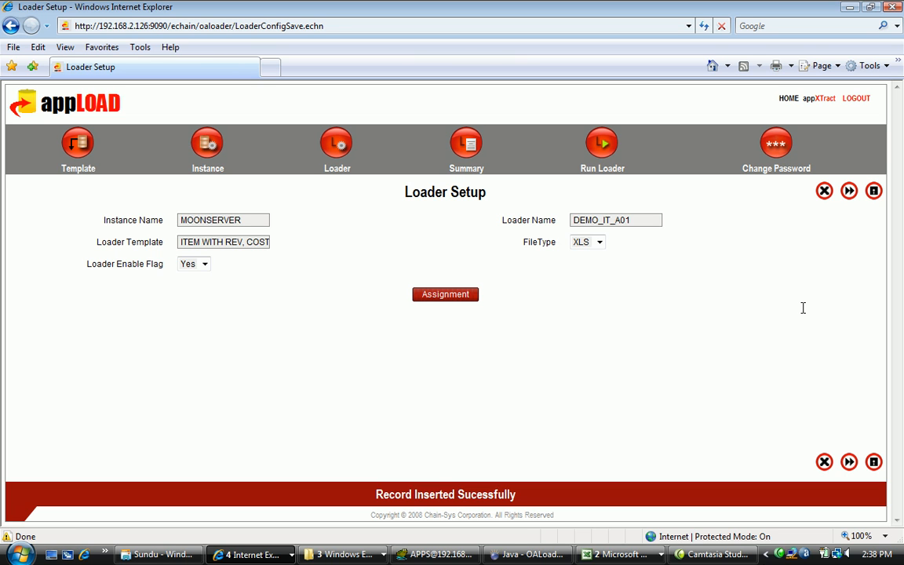
{"action": "double_click", "coordinate": [608, 221]}
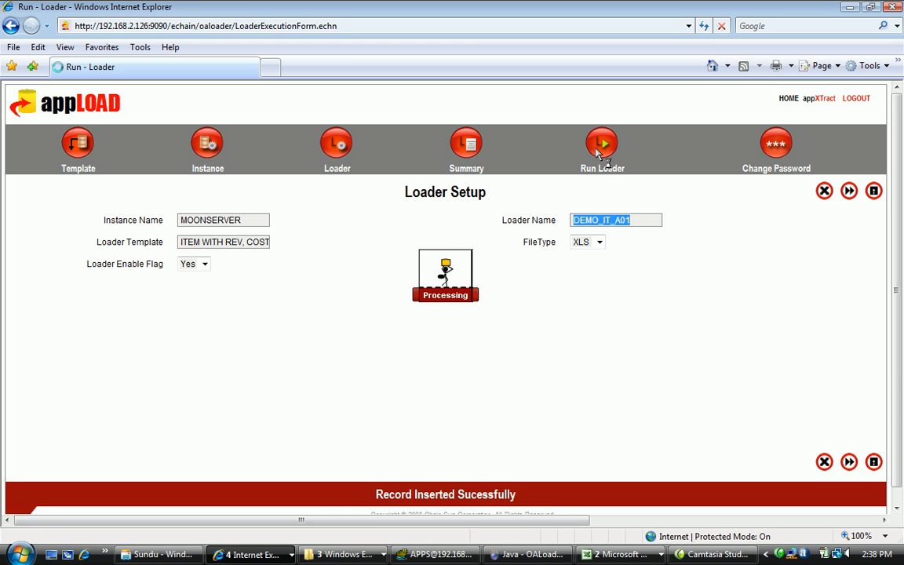
{"action": "left_click", "coordinate": [601, 145]}
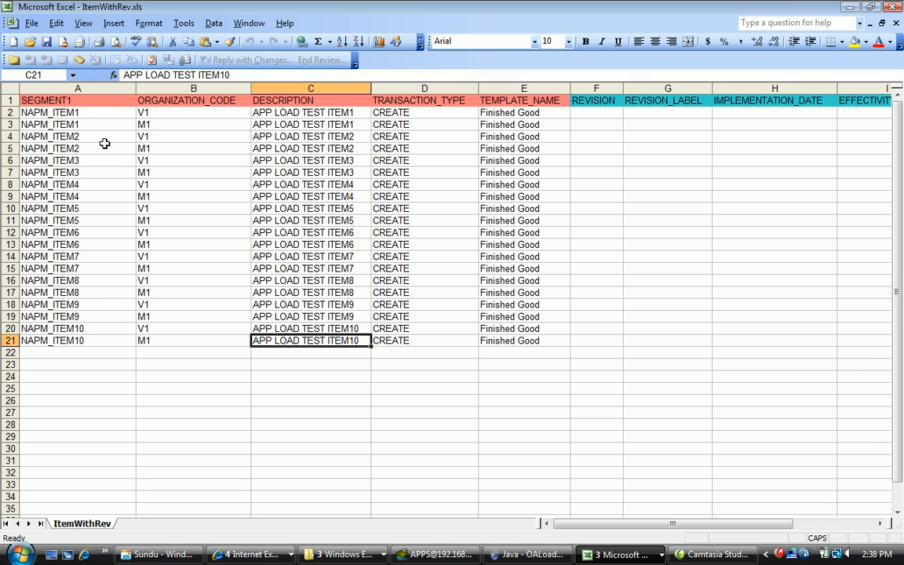
- Examine the item rows in the SEGMENT1 column of ItemWithRev.xls in Excel, from row 2 down to the NAPM_ITEM10 entries
{"action": "left_click", "coordinate": [90, 110]}
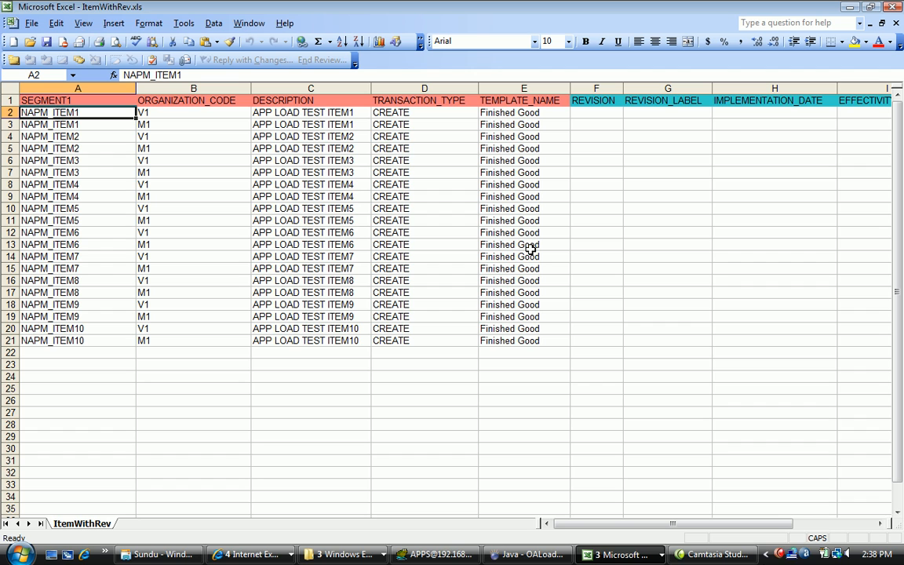
{"action": "key", "text": "Down"}
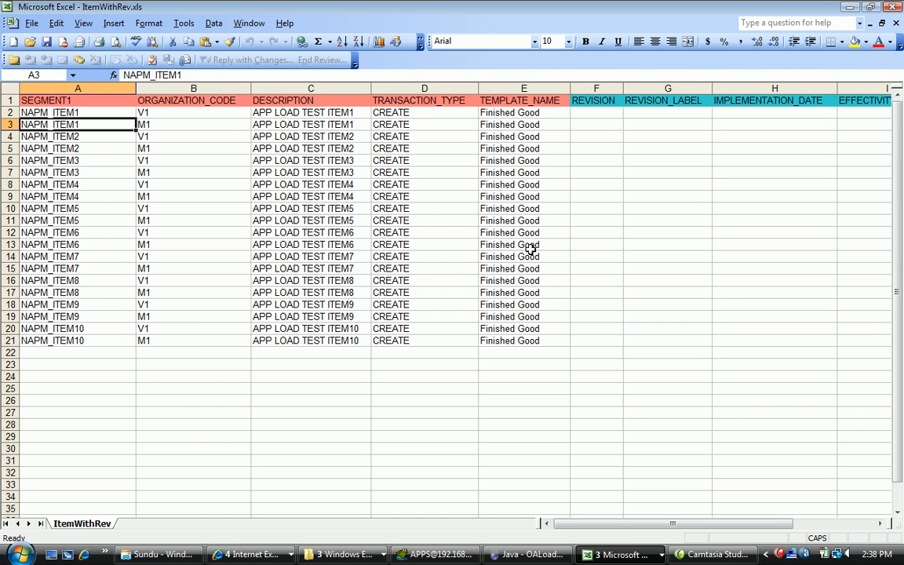
{"action": "key", "text": "Down"}
{"action": "key", "text": "Down"}
{"action": "key", "text": "Down"}
{"action": "key", "text": "Down"}
{"action": "key", "text": "Down"}
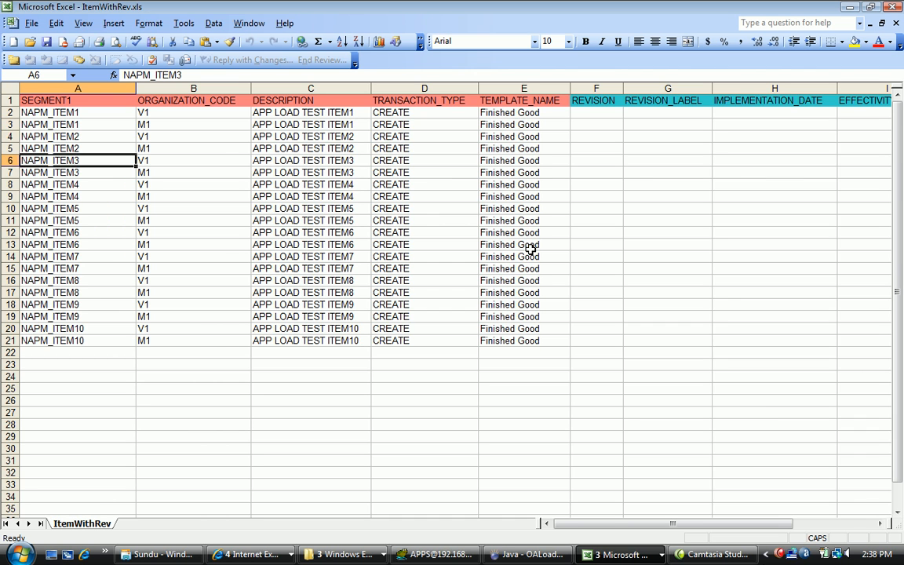
{"action": "key", "text": "Down"}
{"action": "key", "text": "Down"}
{"action": "key", "text": "Down"}
{"action": "key", "text": "Down"}
{"action": "key", "text": "Down"}
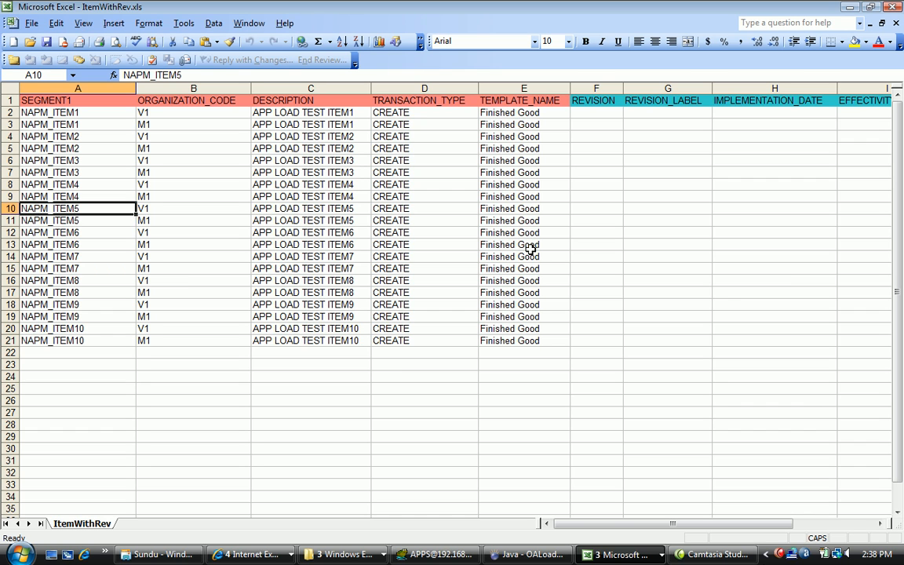
{"action": "key", "text": "Down"}
{"action": "key", "text": "Down"}
{"action": "key", "text": "Down"}
{"action": "key", "text": "Down"}
{"action": "key", "text": "Down"}
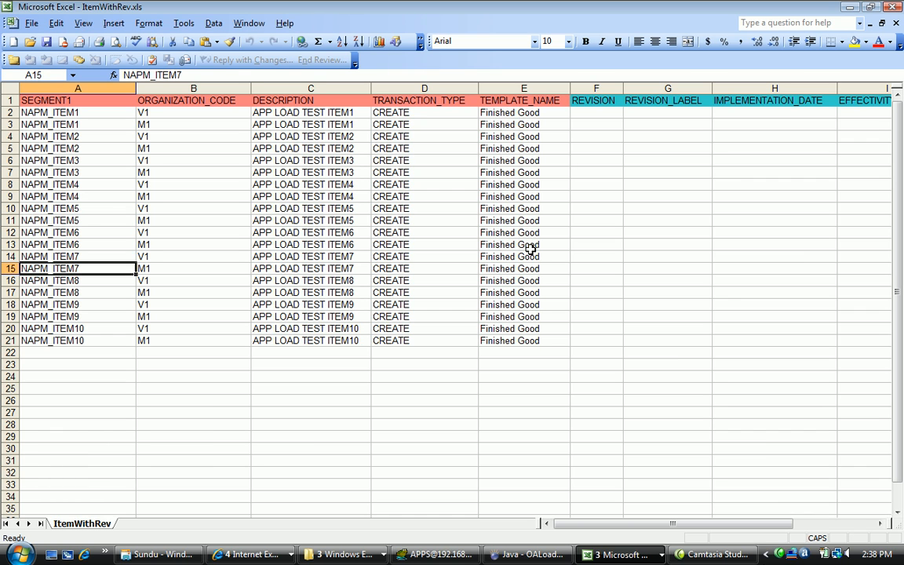
{"action": "key", "text": "Down"}
{"action": "key", "text": "Down"}
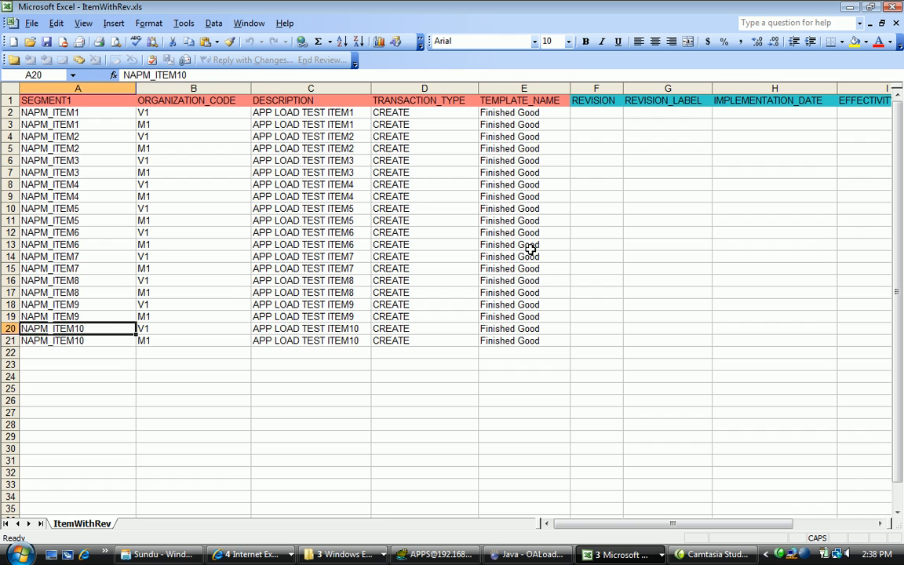
- Examine the remaining columns of the item sheet from DESCRIPTION across to MATERIAL_COST and return to the first columns
{"action": "key", "text": "Right"}
{"action": "key", "text": "Right"}
{"action": "key", "text": "Down"}
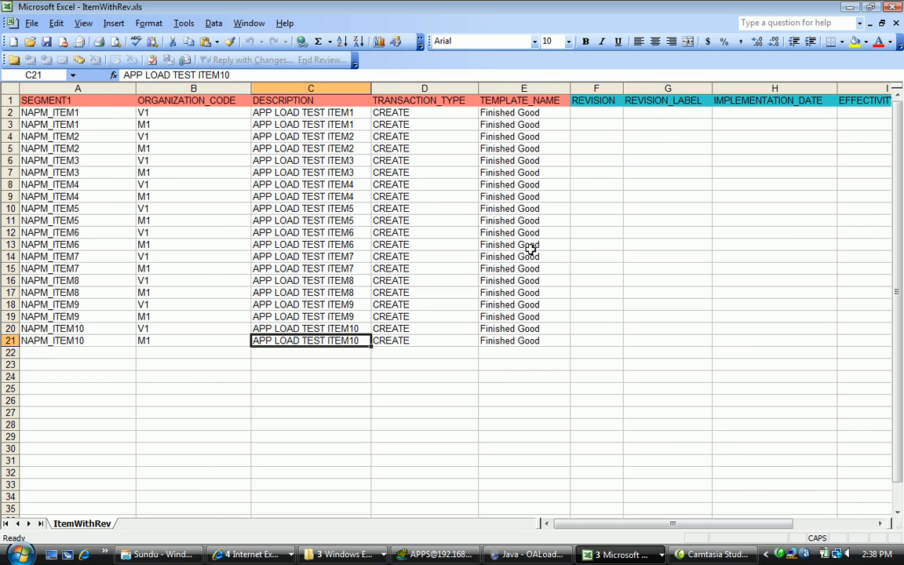
{"action": "key", "text": "Right"}
{"action": "key", "text": "Right"}
{"action": "key", "text": "Right"}
{"action": "key", "text": "Right"}
{"action": "key", "text": "Right"}
{"action": "key", "text": "Right"}
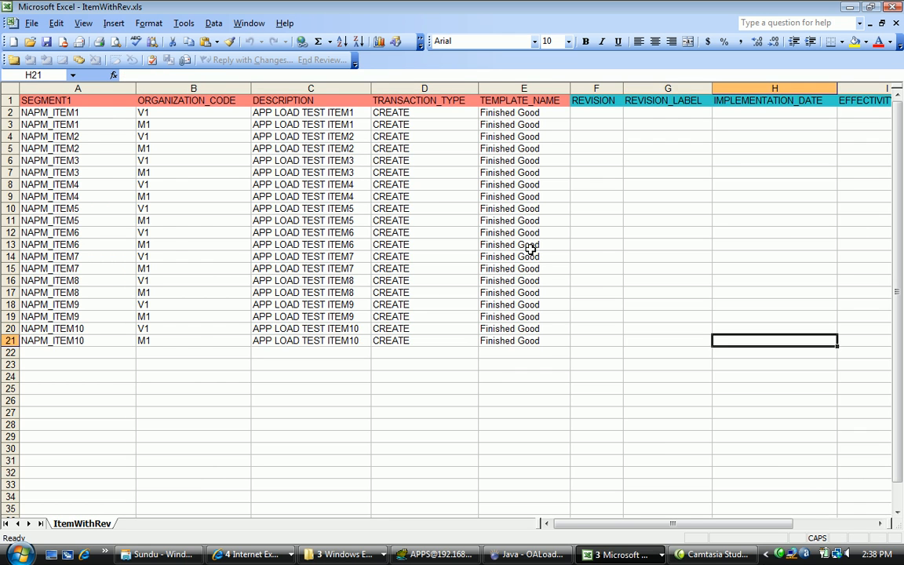
{"action": "key", "text": "Right"}
{"action": "key", "text": "Right"}
{"action": "key", "text": "Right"}
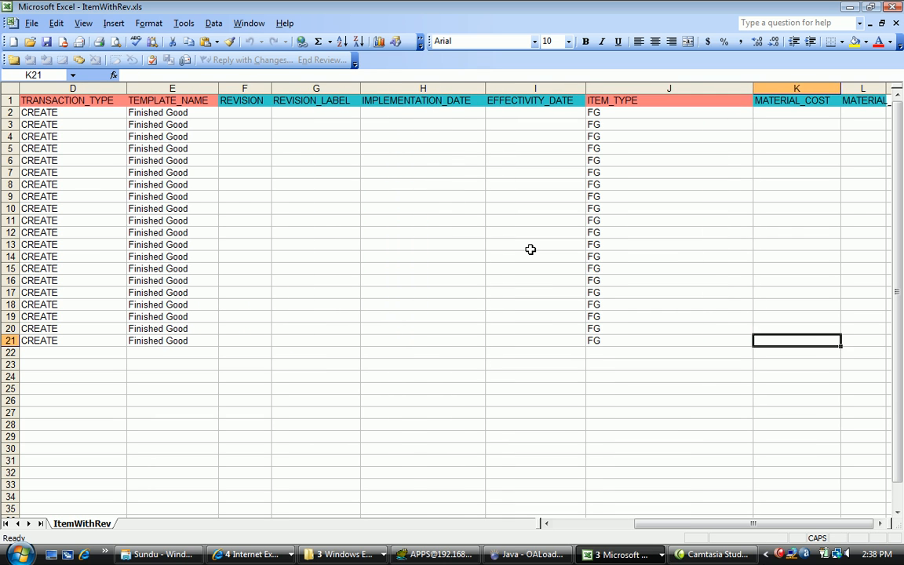
{"action": "key", "text": "Left"}
{"action": "key", "text": "Left"}
{"action": "key", "text": "Left"}
{"action": "key", "text": "Left"}
{"action": "key", "text": "Left"}
{"action": "key", "text": "Left"}
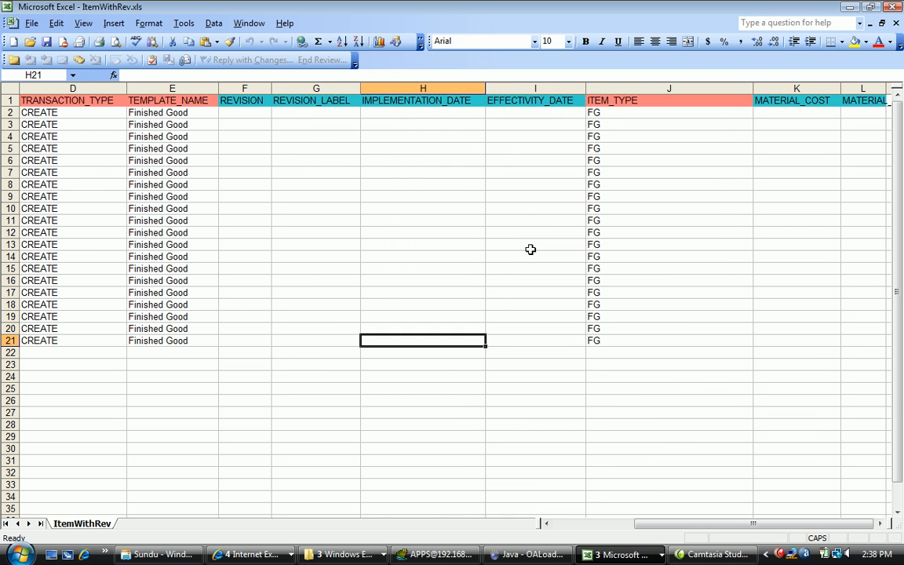
{"action": "key", "text": "Left"}
{"action": "key", "text": "Left"}
{"action": "key", "text": "Left"}
{"action": "key", "text": "Left"}
{"action": "key", "text": "Left"}
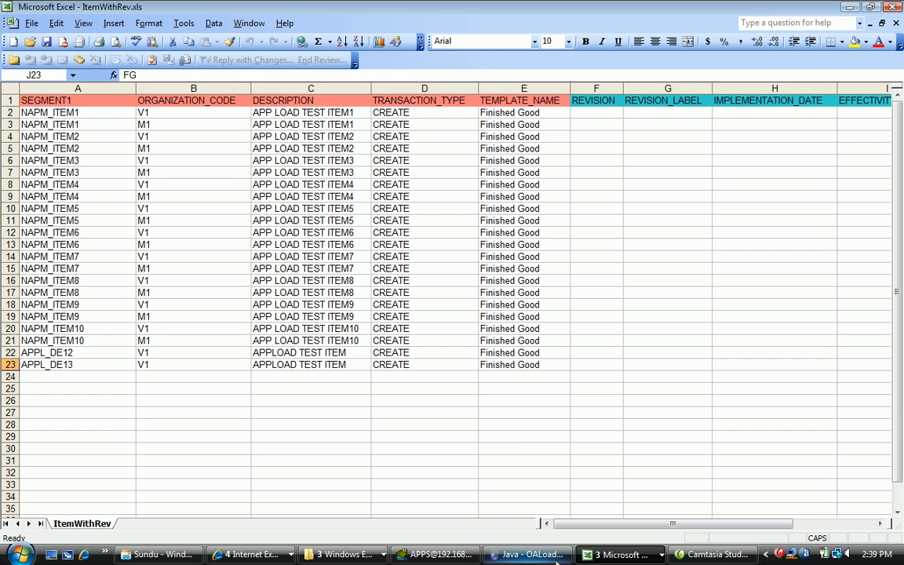
- Switch to the Run - Loader page in Internet Explorer and select the MOONSERVER instance with the DEMO_IT_A01 loader
{"action": "left_click", "coordinate": [292, 555]}
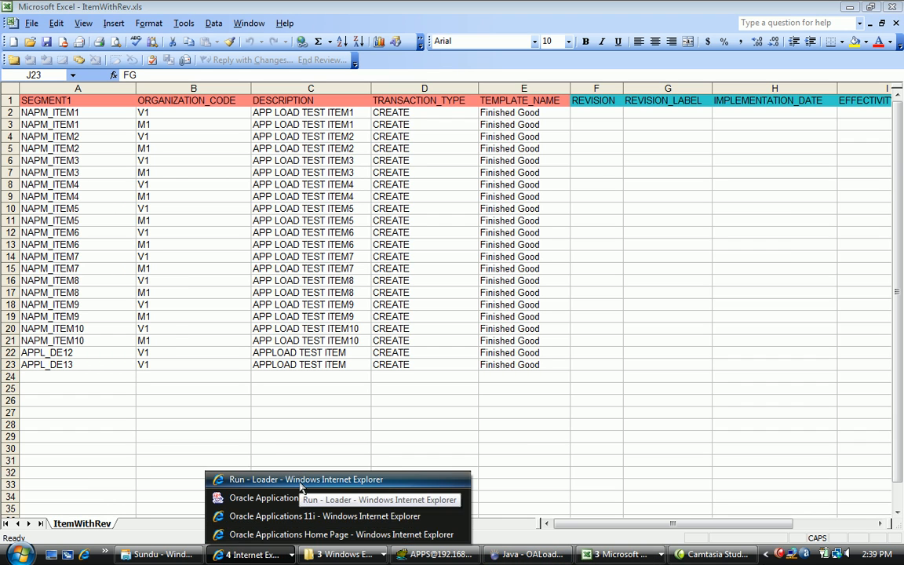
{"action": "left_click", "coordinate": [299, 479]}
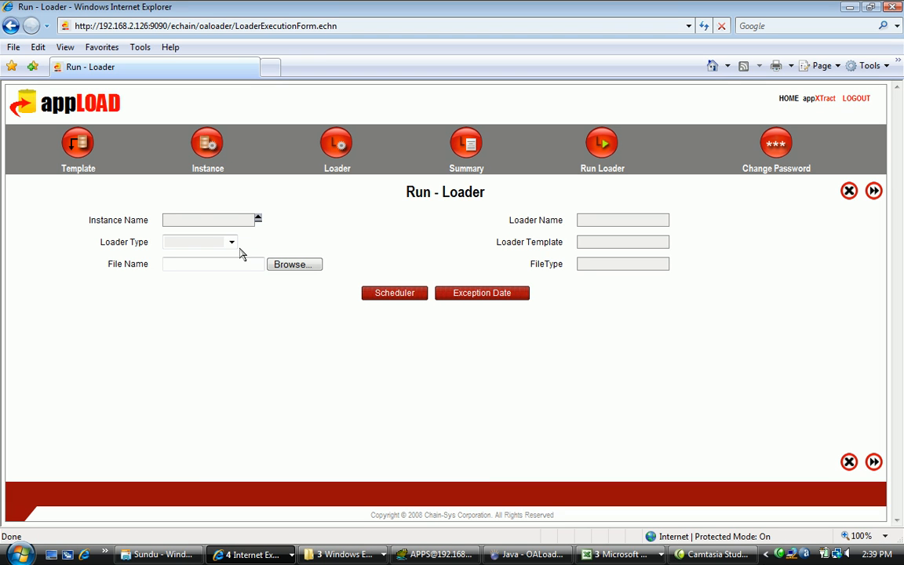
{"action": "left_click", "coordinate": [202, 219]}
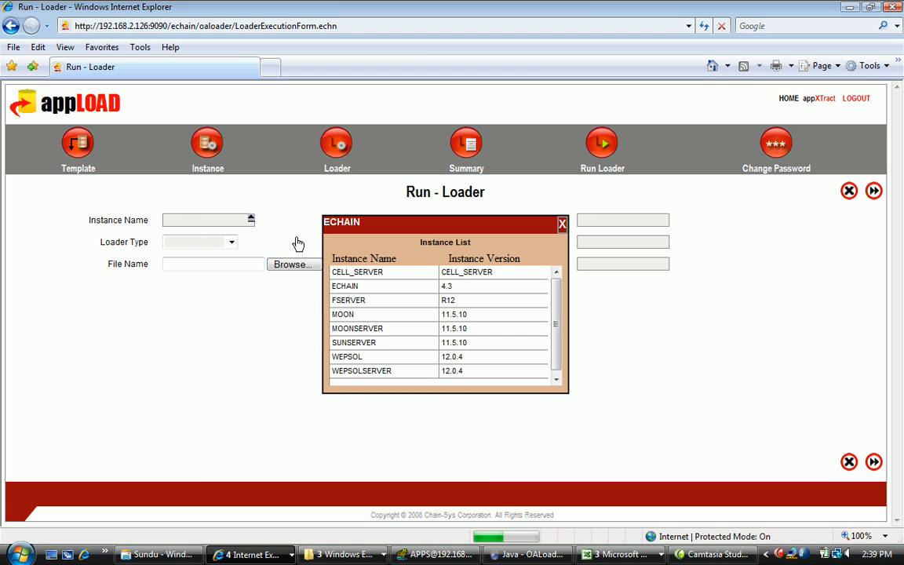
{"action": "left_click", "coordinate": [387, 328]}
{"action": "left_click", "coordinate": [647, 223]}
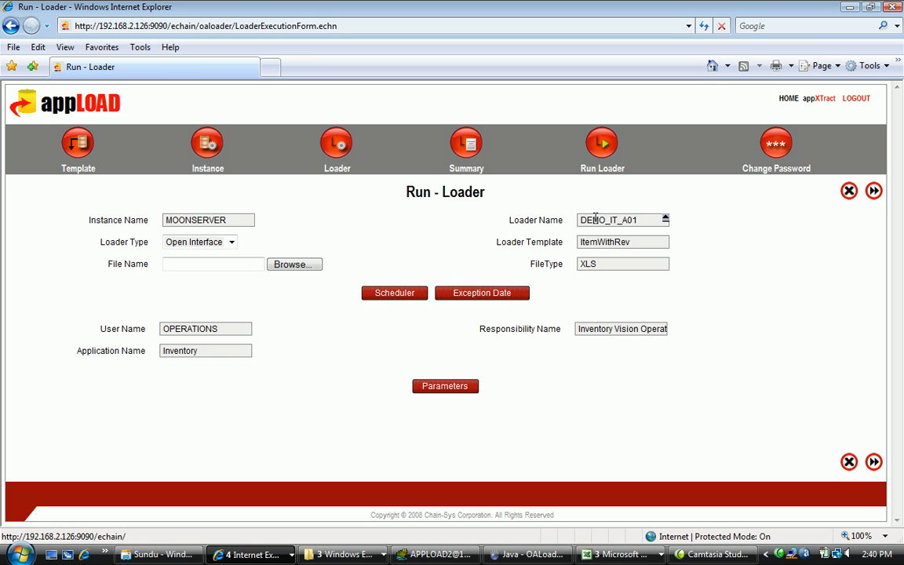
- Choose ItemWithRev.xls from the DemoData folder as the input file and proceed through the column mapping to validation
{"action": "left_click", "coordinate": [303, 268]}
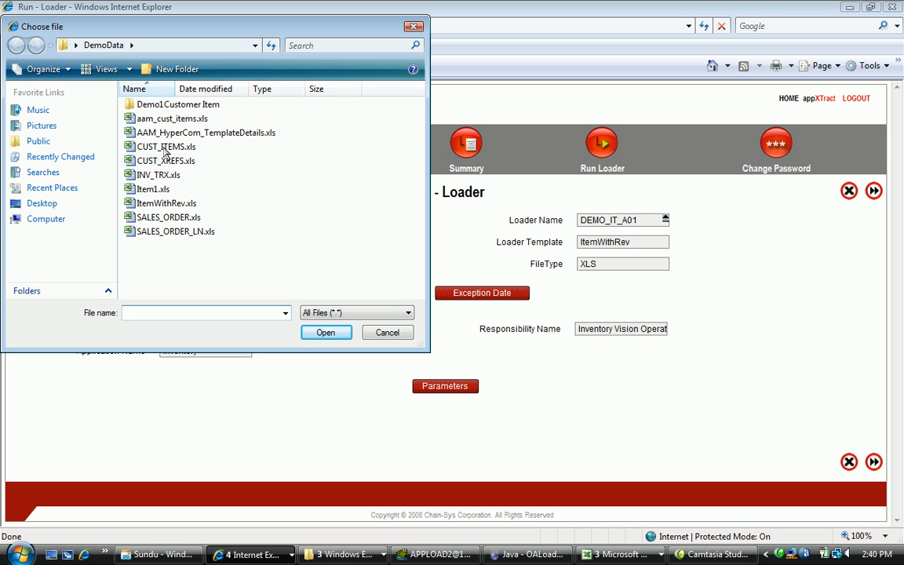
{"action": "left_click", "coordinate": [161, 204]}
{"action": "left_click", "coordinate": [324, 334]}
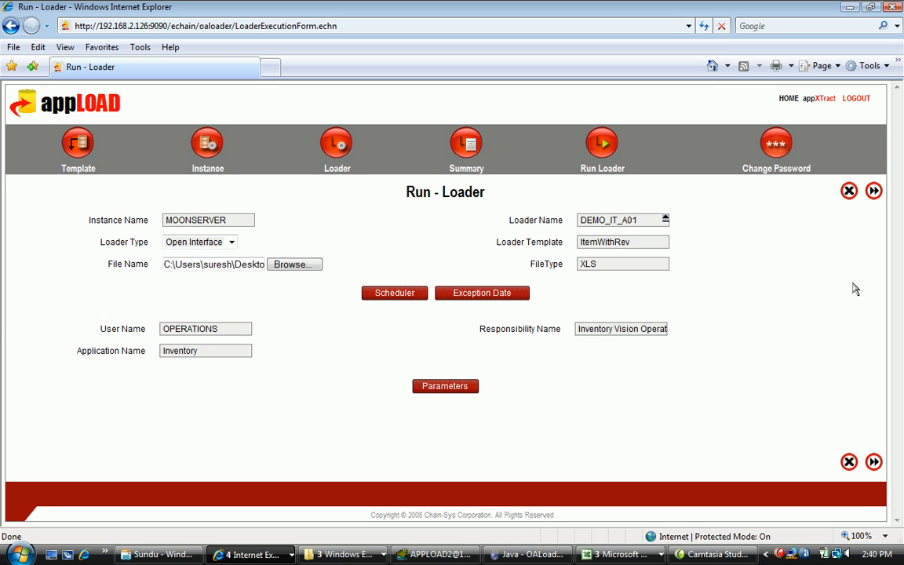
{"action": "left_click", "coordinate": [874, 192]}
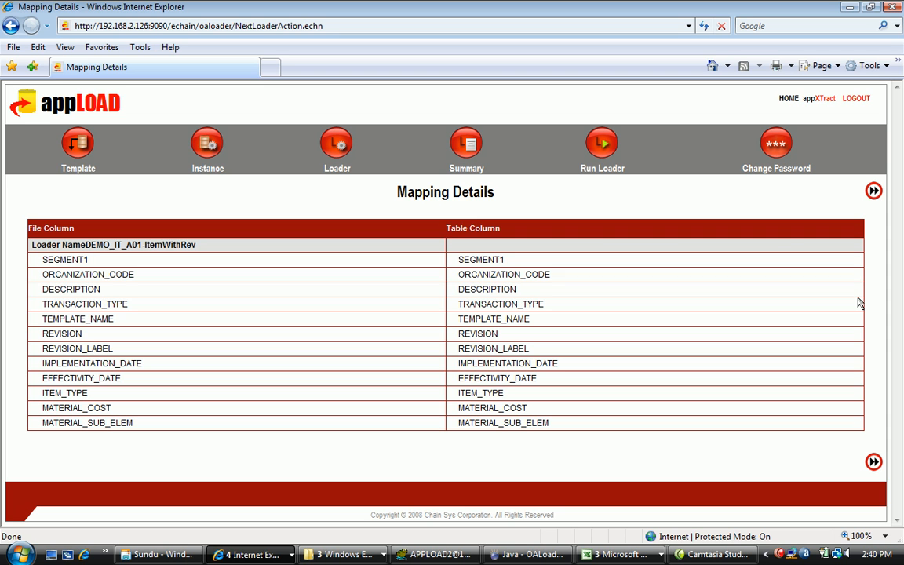
{"action": "left_click", "coordinate": [875, 191]}
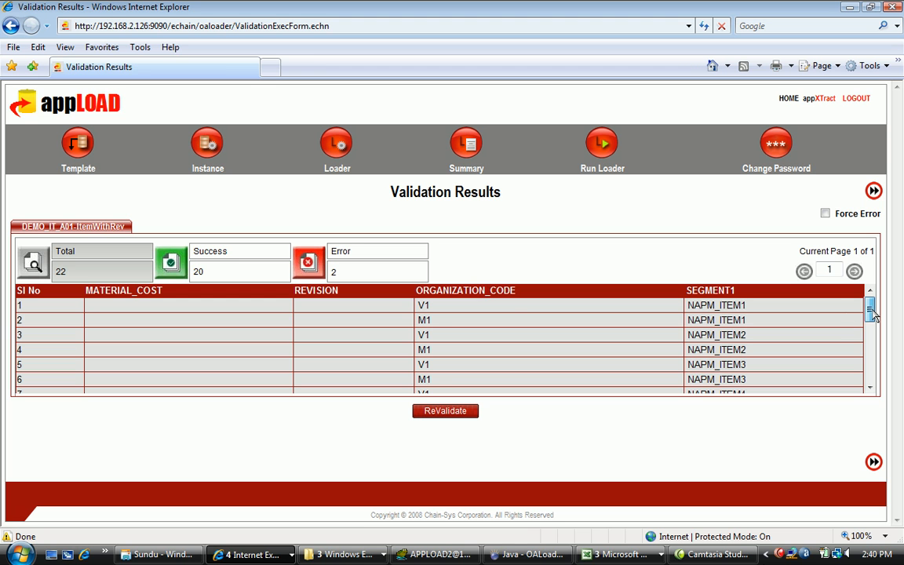
- Examine all validated records and read through the success messages of the records that passed validation
{"action": "mouse_move", "coordinate": [870, 307]}
{"action": "left_mouse_down"}
{"action": "mouse_move", "coordinate": [874, 383]}
{"action": "mouse_move", "coordinate": [874, 308]}
{"action": "left_mouse_up"}
{"action": "left_click", "coordinate": [169, 267]}
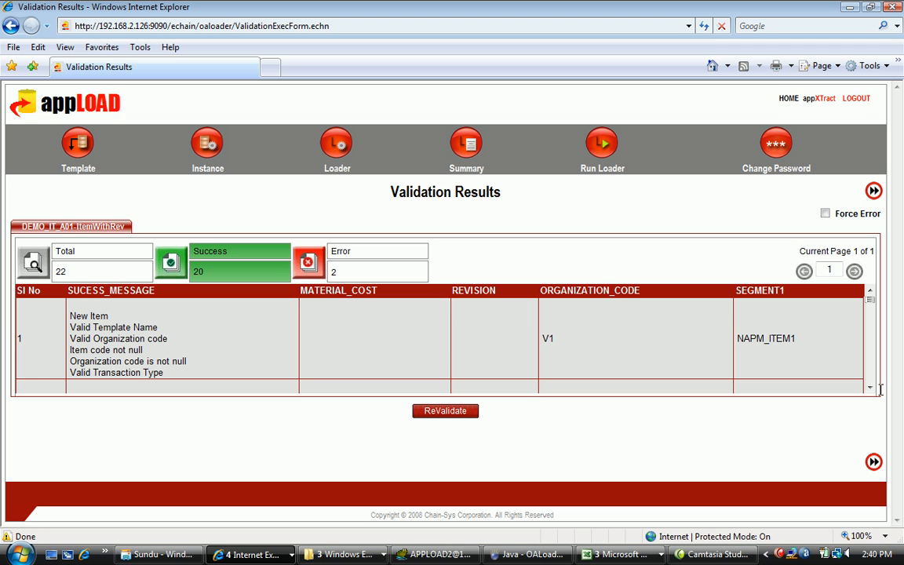
{"action": "left_click", "coordinate": [871, 389]}
{"action": "left_click", "coordinate": [871, 390]}
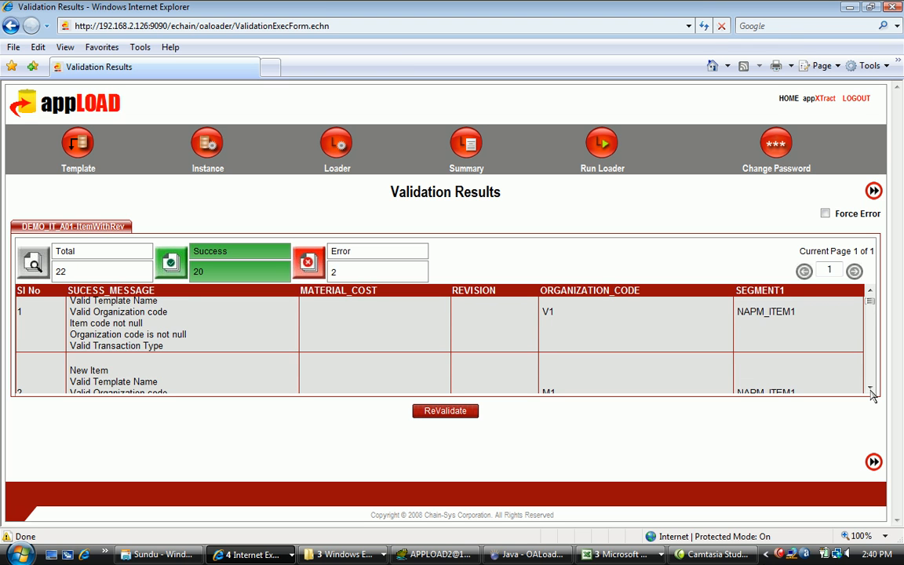
{"action": "left_click", "coordinate": [871, 389]}
{"action": "left_click", "coordinate": [870, 389]}
{"action": "left_click", "coordinate": [871, 390]}
{"action": "left_click", "coordinate": [870, 389]}
{"action": "left_click", "coordinate": [871, 389]}
{"action": "left_click", "coordinate": [870, 390]}
{"action": "left_click", "coordinate": [870, 391]}
{"action": "left_click", "coordinate": [871, 391]}
{"action": "left_click", "coordinate": [871, 390]}
{"action": "left_click", "coordinate": [870, 390]}
{"action": "left_click", "coordinate": [871, 390]}
{"action": "left_click", "coordinate": [870, 390]}
{"action": "left_click", "coordinate": [871, 391]}
{"action": "left_click", "coordinate": [871, 390]}
{"action": "left_click", "coordinate": [871, 390]}
{"action": "left_click", "coordinate": [871, 390]}
{"action": "left_click", "coordinate": [871, 391]}
{"action": "left_click", "coordinate": [870, 390]}
{"action": "left_click", "coordinate": [870, 390]}
{"action": "left_click", "coordinate": [870, 391]}
{"action": "left_click", "coordinate": [870, 390]}
{"action": "left_click", "coordinate": [870, 390]}
{"action": "left_click", "coordinate": [871, 390]}
{"action": "left_click", "coordinate": [871, 390]}
{"action": "left_click", "coordinate": [871, 390]}
{"action": "left_click", "coordinate": [871, 390]}
{"action": "left_click", "coordinate": [871, 391]}
{"action": "left_click", "coordinate": [871, 390]}
{"action": "left_click", "coordinate": [870, 390]}
{"action": "left_click", "coordinate": [870, 390]}
{"action": "left_click", "coordinate": [871, 390]}
{"action": "left_click", "coordinate": [871, 390]}
{"action": "left_click", "coordinate": [870, 391]}
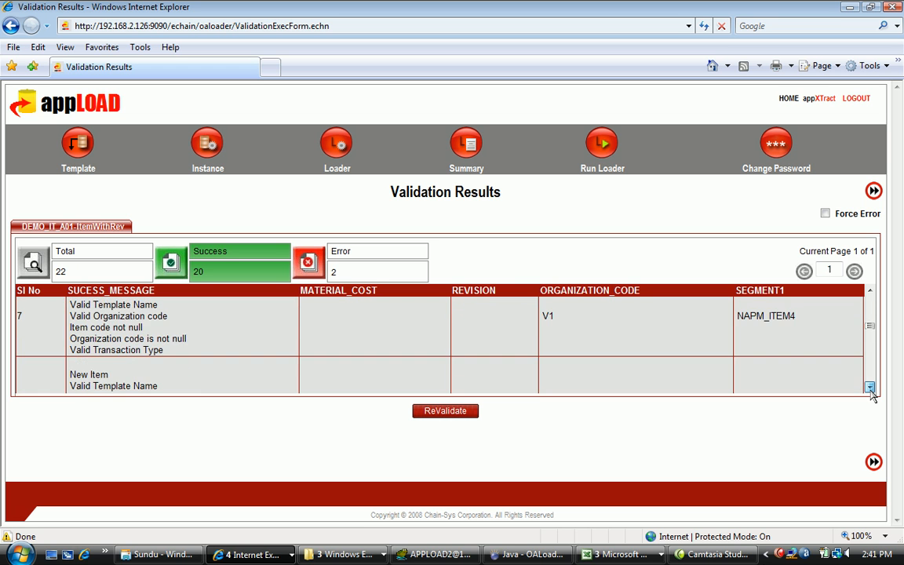
{"action": "left_click", "coordinate": [870, 390]}
{"action": "left_click", "coordinate": [871, 390]}
{"action": "left_click", "coordinate": [870, 391]}
{"action": "left_click", "coordinate": [870, 390]}
{"action": "left_click", "coordinate": [870, 390]}
- Review the records with validation errors and return to the list of successful records
{"action": "left_click", "coordinate": [308, 266]}
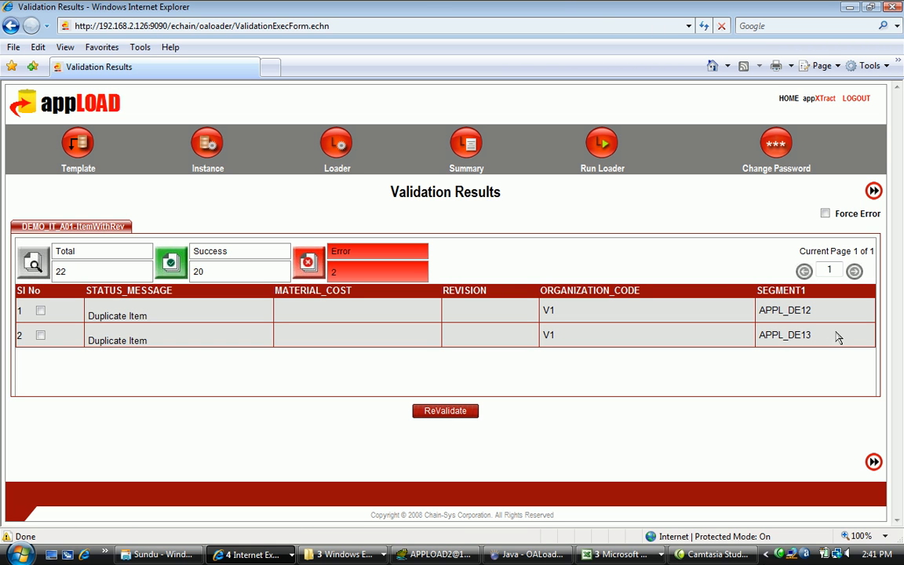
{"action": "left_click", "coordinate": [33, 262]}
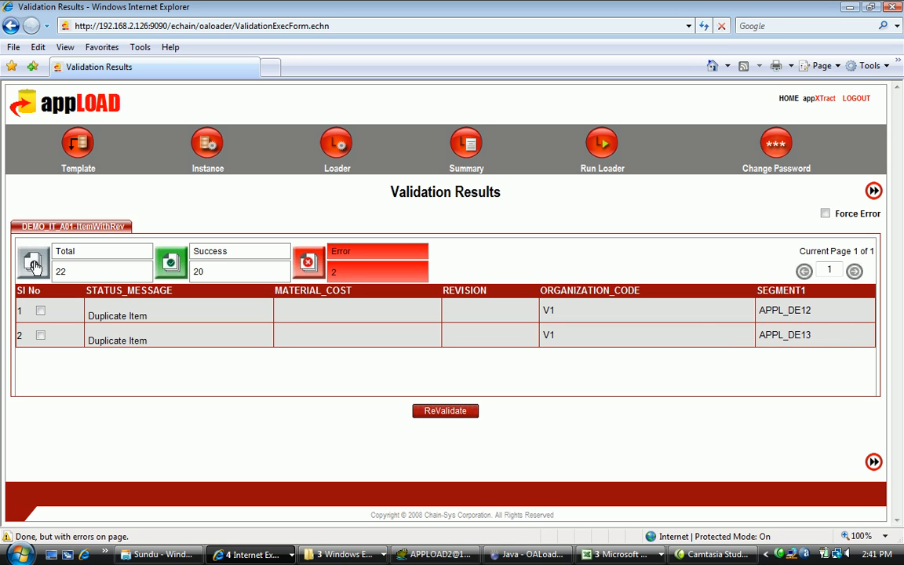
{"action": "left_click", "coordinate": [169, 274]}
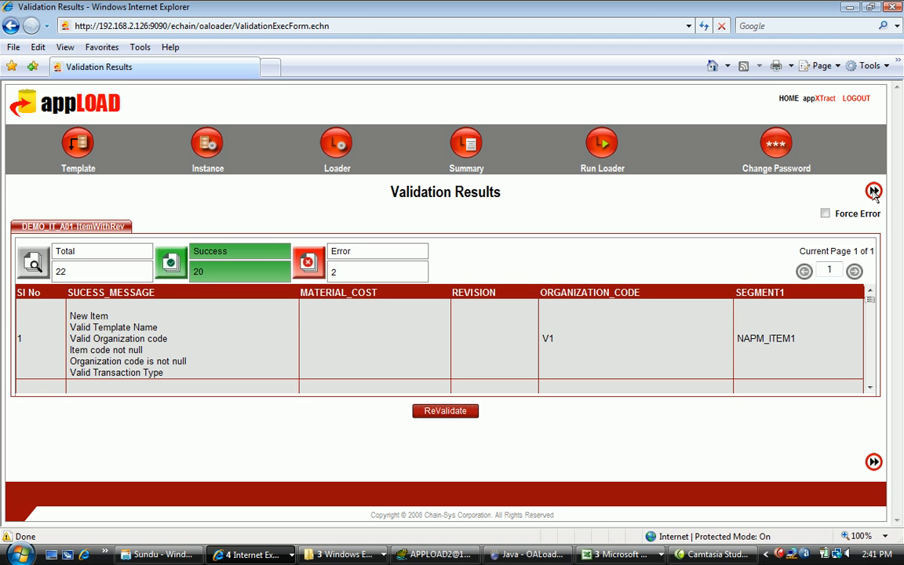
- Run the DEMO_IT_A01-ItemWithRev load on the validated records, highlight the request ID in the log and dismiss the completion message
{"action": "left_click", "coordinate": [874, 192]}
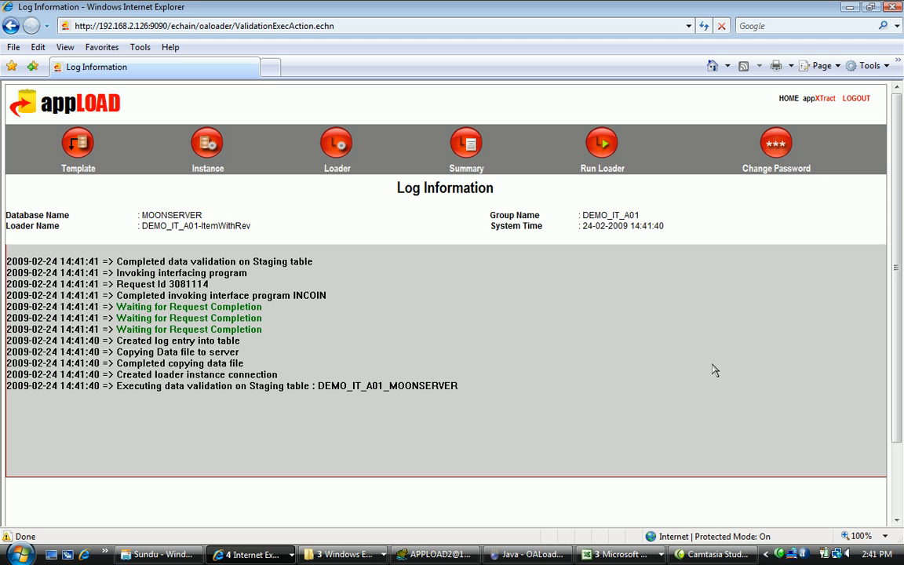
{"action": "left_click_drag", "start_coordinate": [169, 284], "coordinate": [208, 284]}
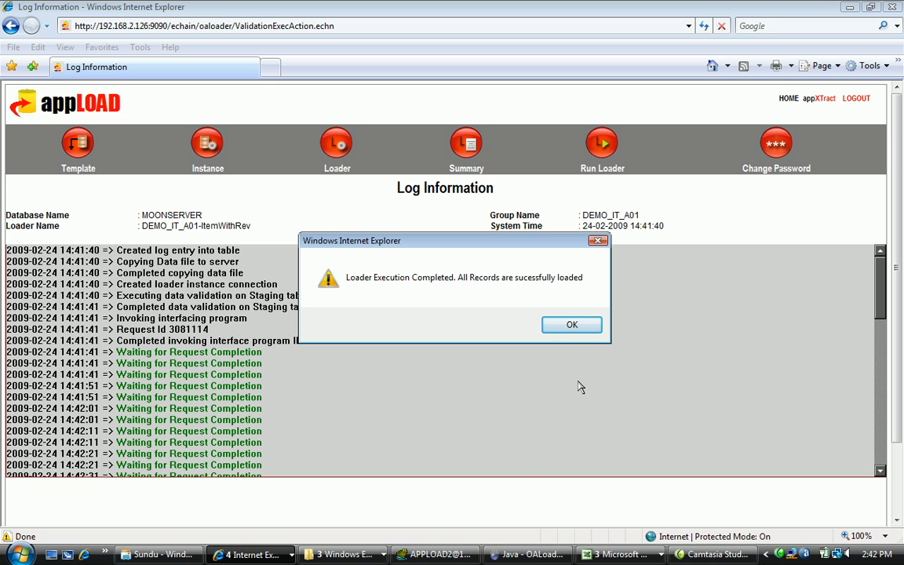
{"action": "left_click", "coordinate": [571, 327]}
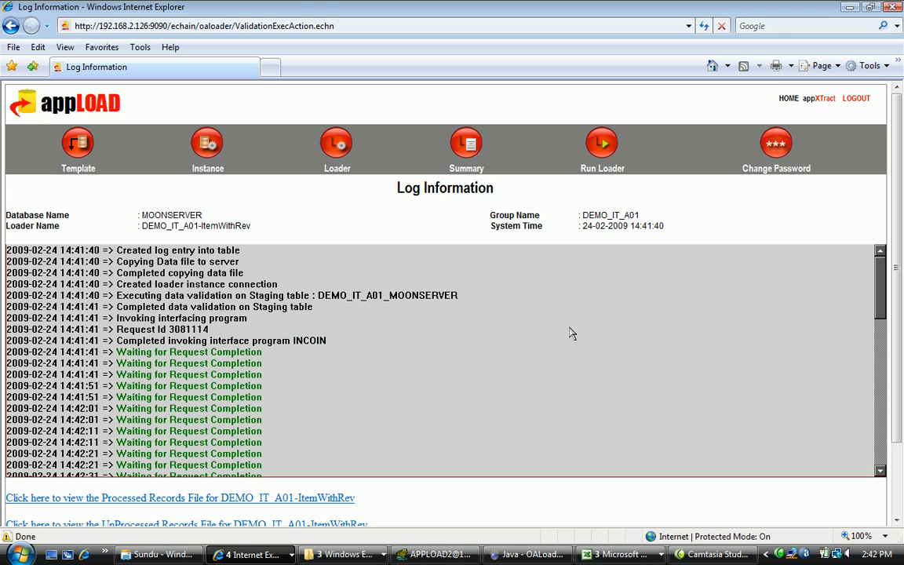
- Open the processed records file for DEMO_IT_A01-ItemWithRev from the log page and bring it up in Excel
{"action": "left_click_drag", "start_coordinate": [899, 328], "coordinate": [892, 403]}
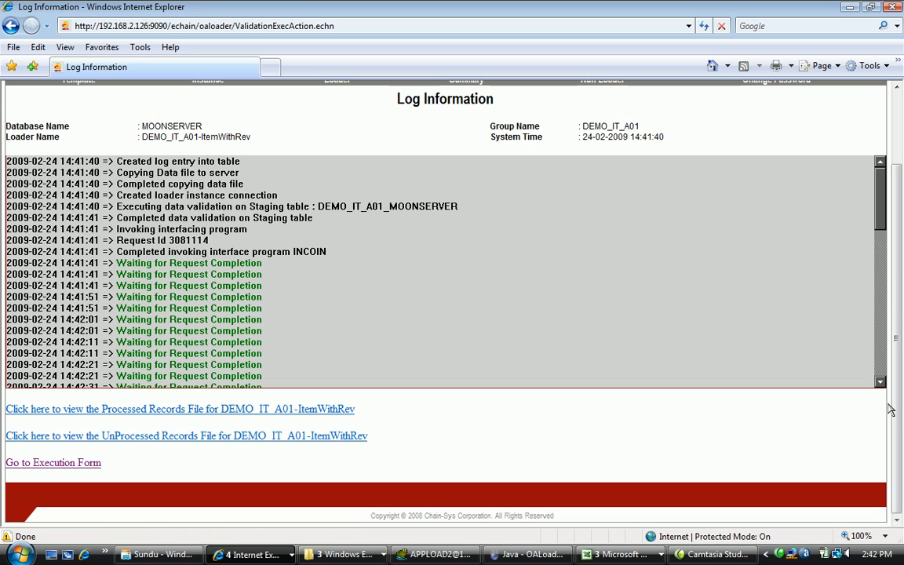
{"action": "left_click", "coordinate": [153, 415]}
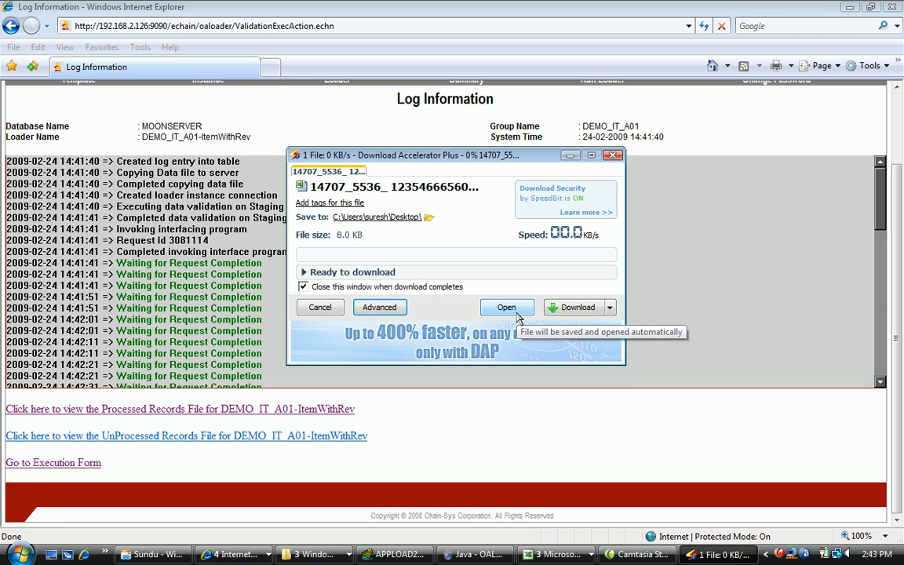
{"action": "left_click", "coordinate": [517, 316]}
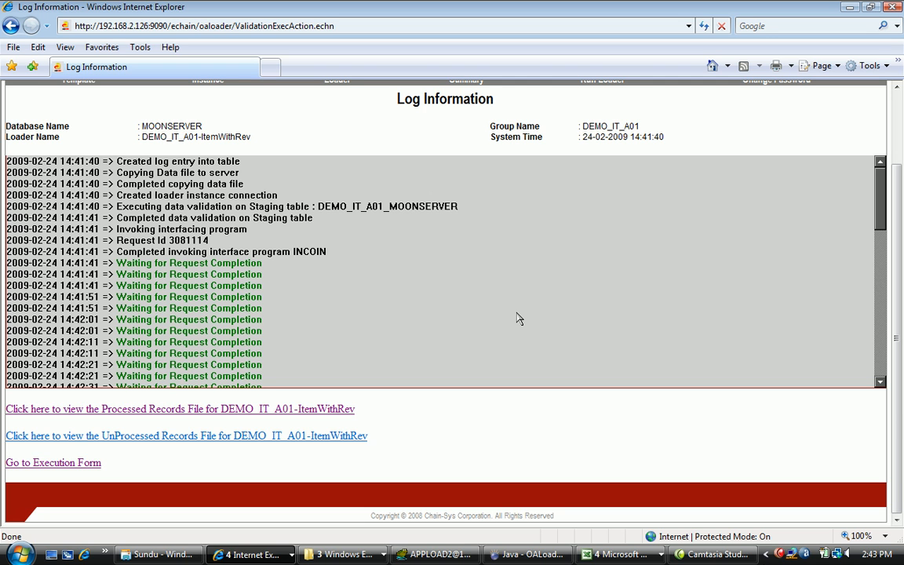
{"action": "left_click", "coordinate": [607, 557]}
{"action": "left_click", "coordinate": [620, 420]}
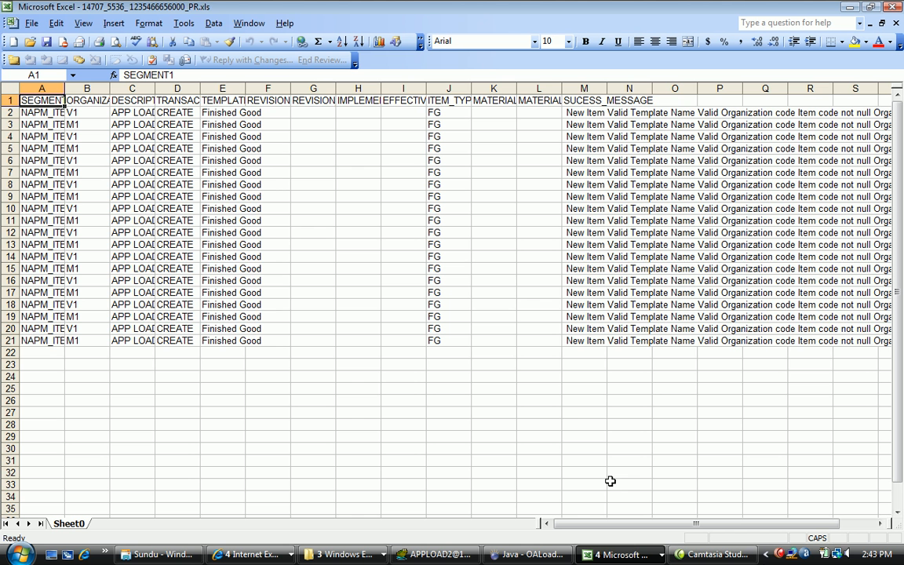
- Fit the SEGMENT1 and DESCRIPTION columns to their contents, review the loaded items and close the processed records workbook
{"action": "double_click", "coordinate": [65, 86]}
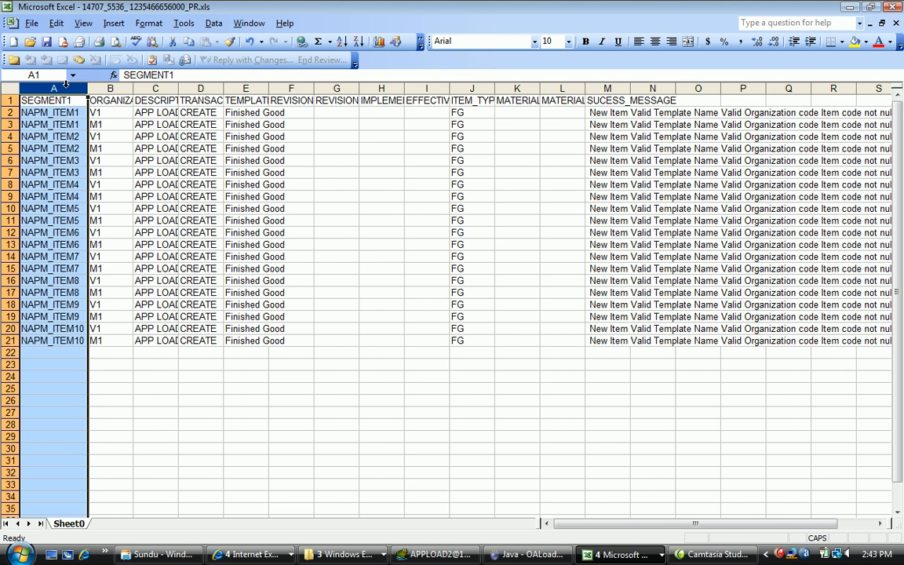
{"action": "left_click", "coordinate": [118, 233]}
{"action": "left_click", "coordinate": [62, 114]}
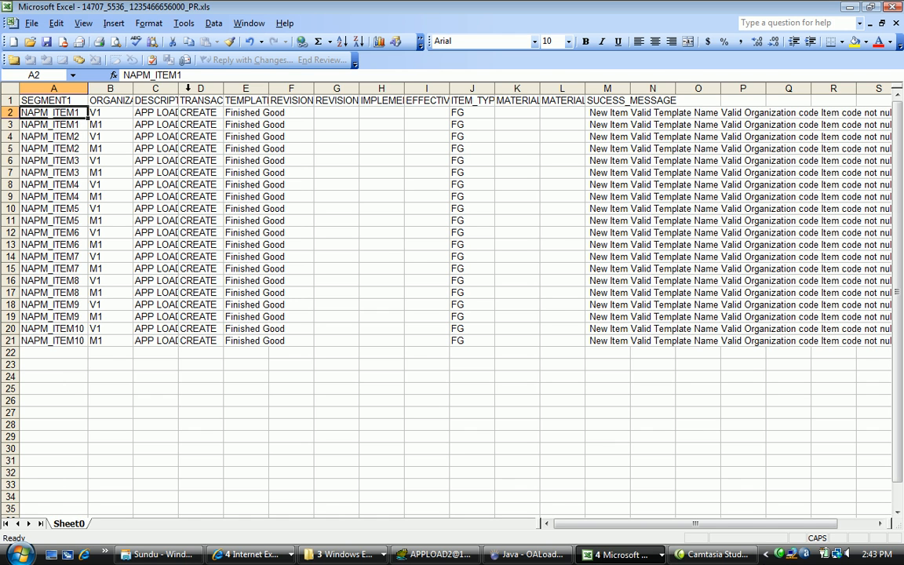
{"action": "double_click", "coordinate": [178, 88]}
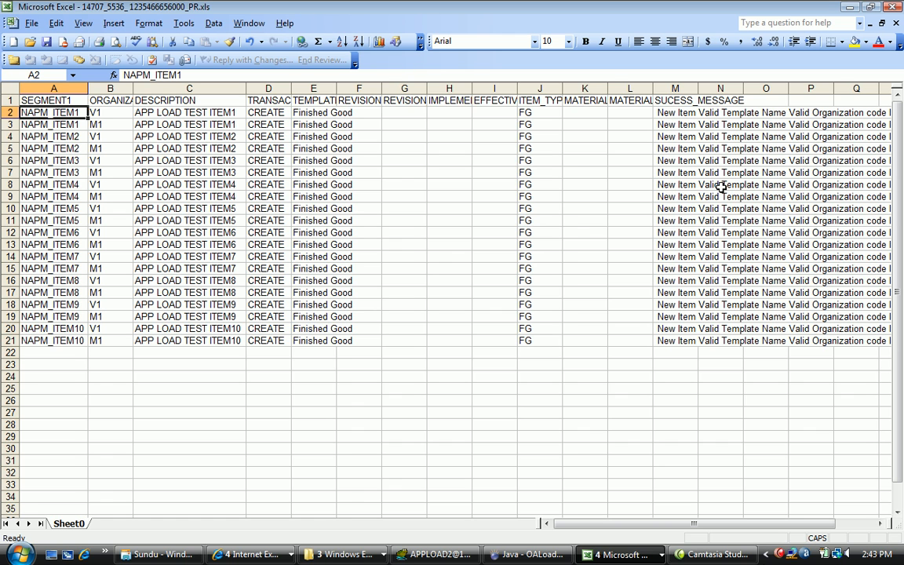
{"action": "left_click", "coordinate": [883, 23]}
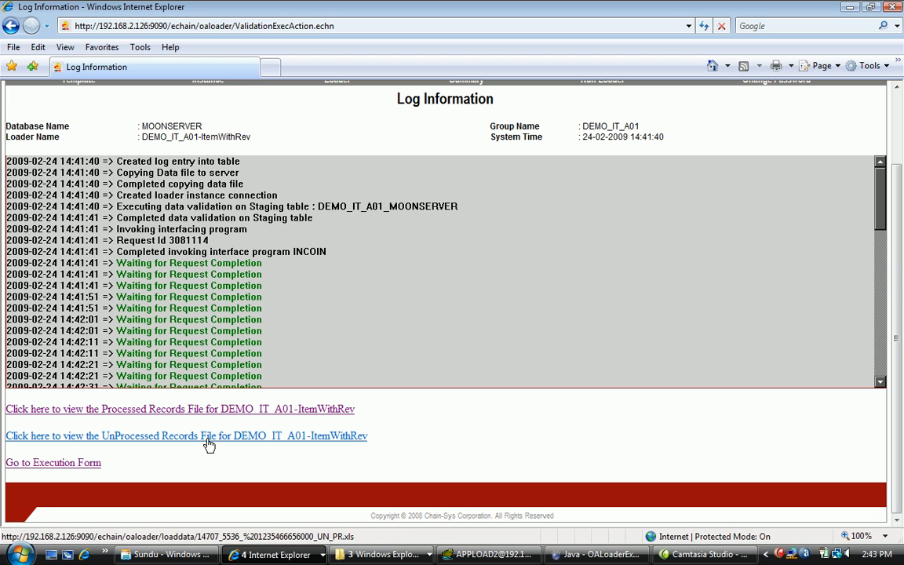
- Open the unprocessed records file for DEMO_IT_A01-ItemWithRev in Excel and fit the SEGMENT1 column to its contents
{"action": "left_click", "coordinate": [209, 438]}
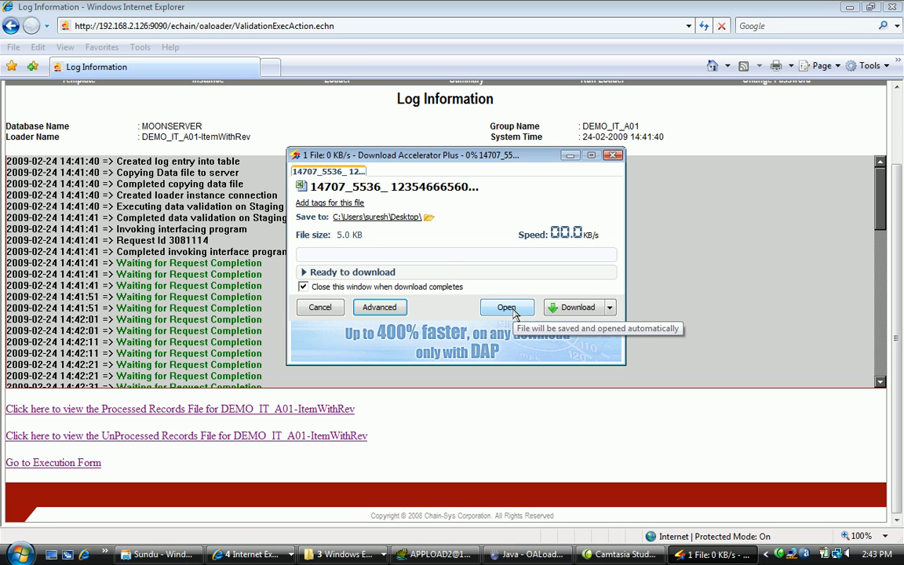
{"action": "left_click", "coordinate": [506, 308]}
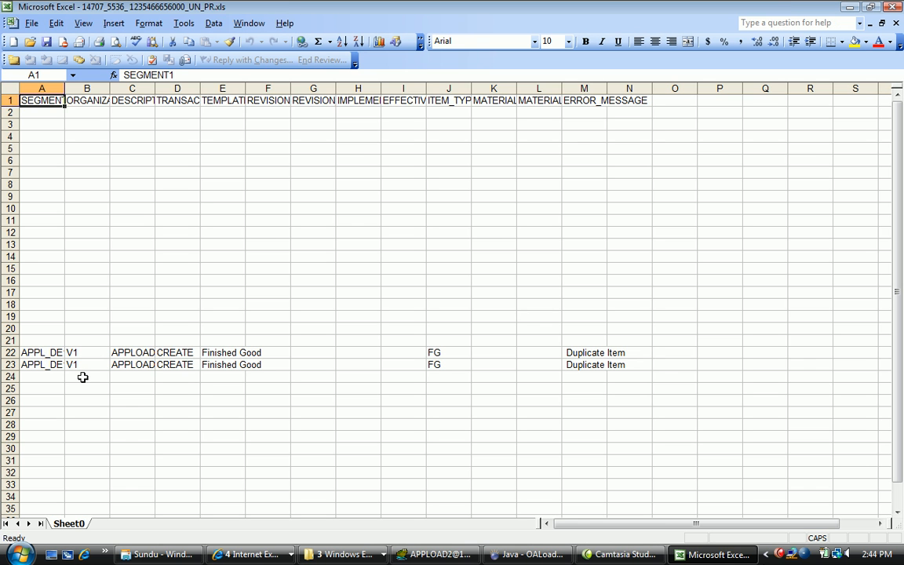
{"action": "left_click", "coordinate": [43, 352]}
{"action": "double_click", "coordinate": [66, 88]}
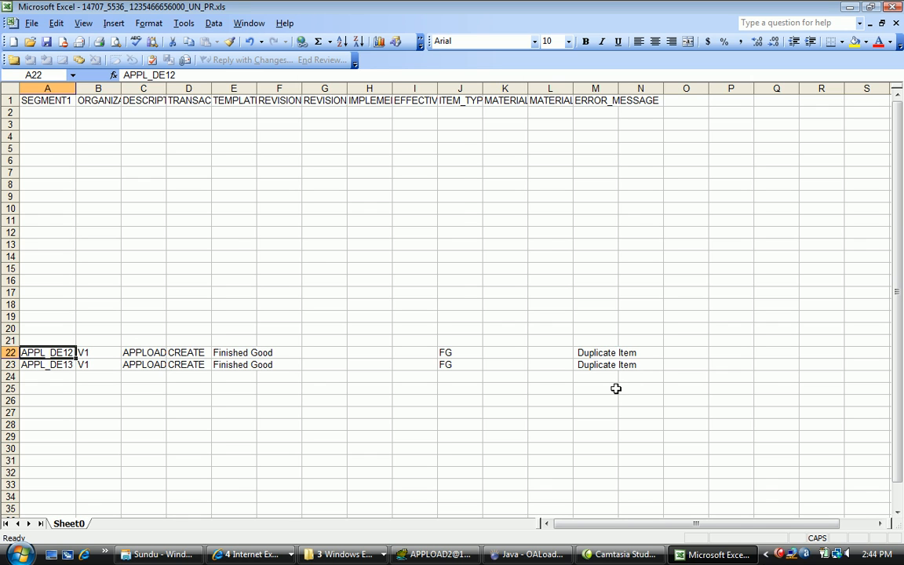
- Read the error messages and item codes of the two unprocessed rows, and close the workbook and Excel
{"action": "left_click", "coordinate": [600, 352]}
{"action": "left_click", "coordinate": [609, 365]}
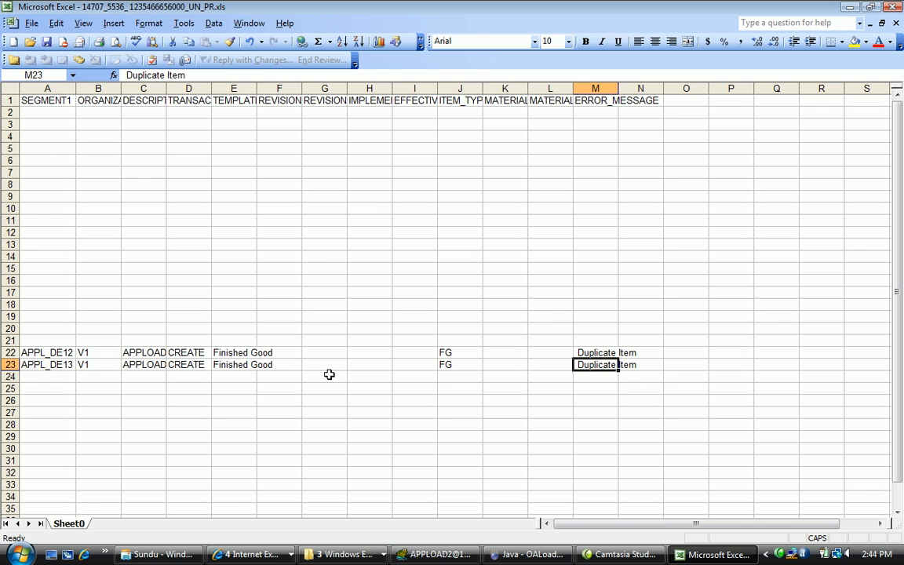
{"action": "left_click", "coordinate": [57, 363]}
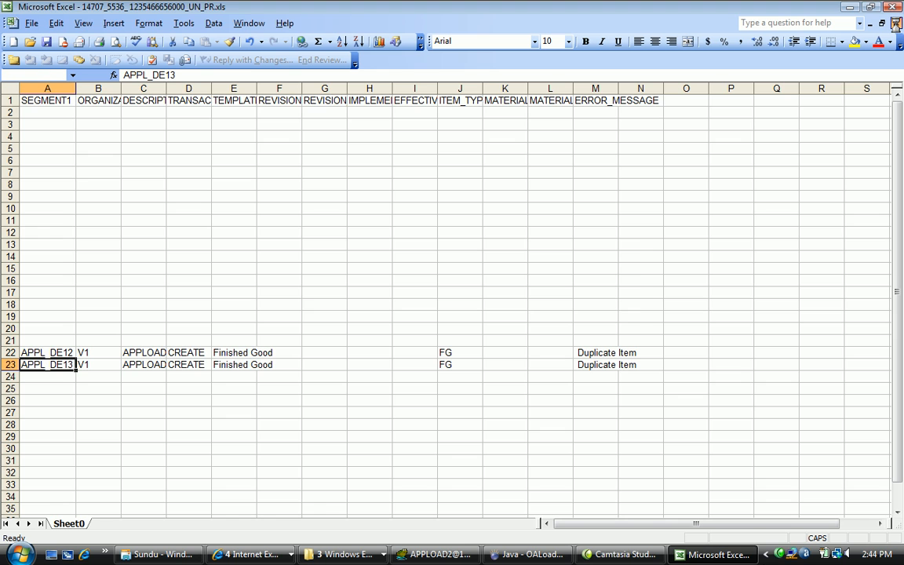
{"action": "left_click", "coordinate": [895, 24]}
{"action": "left_click", "coordinate": [450, 313]}
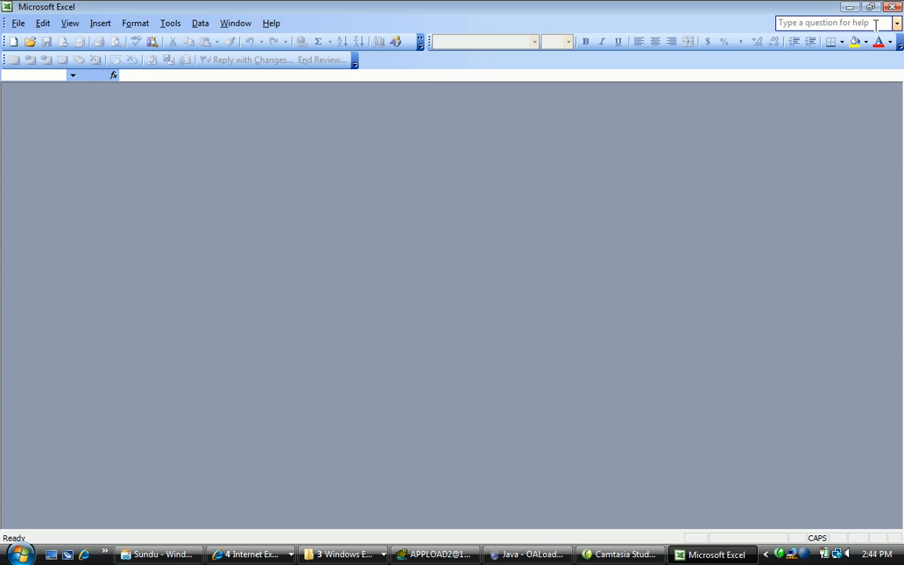
{"action": "left_click", "coordinate": [894, 6]}
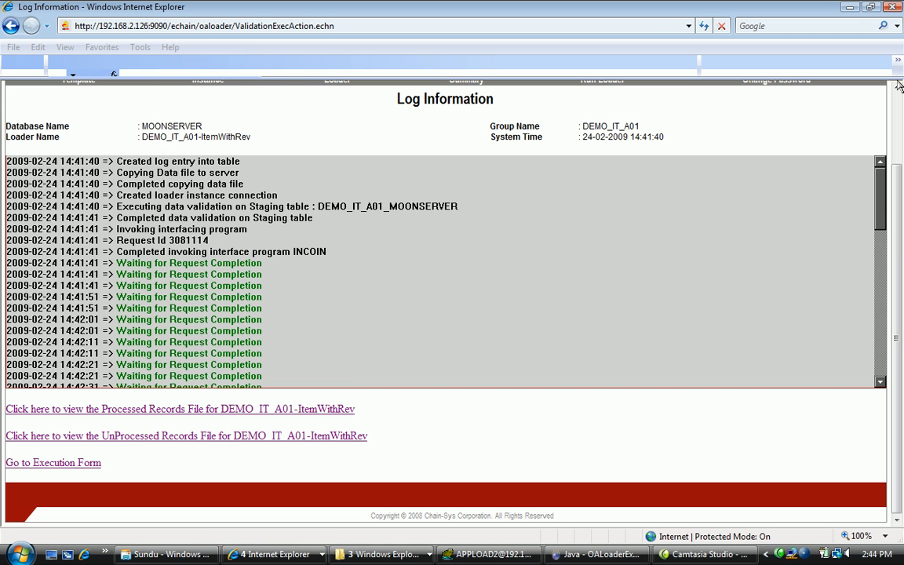
- Reopen the existing processed records file, fit the SEGMENT1 column to its contents and copy the item code NAPM_ITEM1 from A2
{"action": "left_click", "coordinate": [228, 419]}
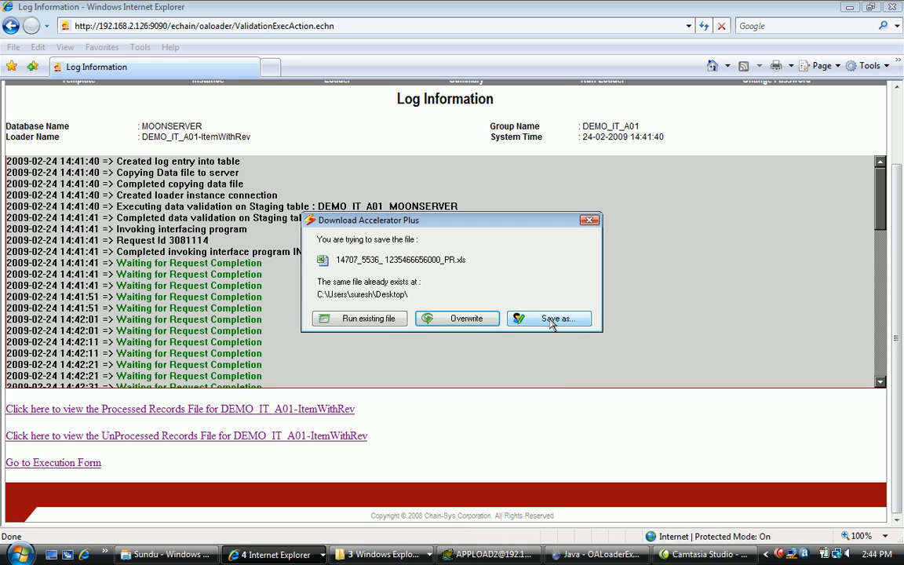
{"action": "left_click", "coordinate": [384, 321]}
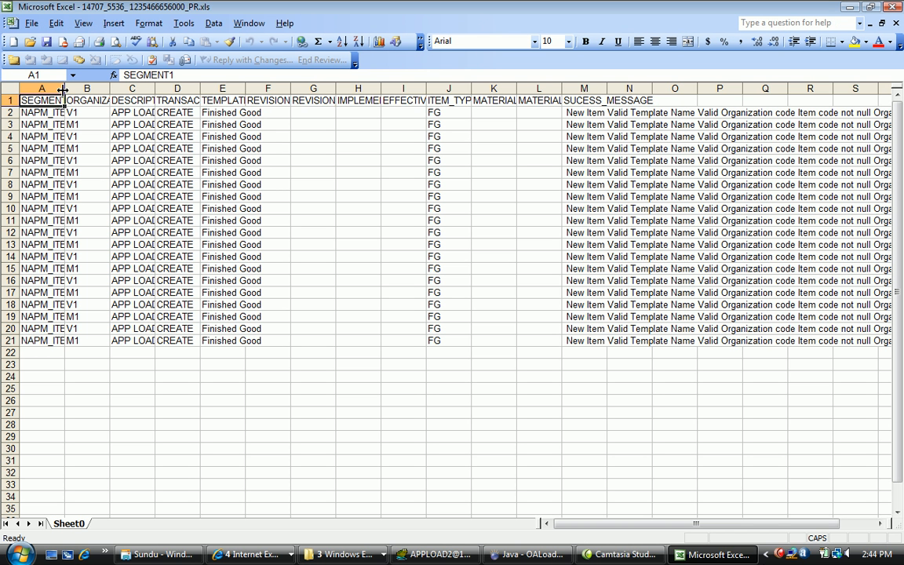
{"action": "double_click", "coordinate": [64, 91]}
{"action": "left_click", "coordinate": [76, 124]}
{"action": "left_click", "coordinate": [76, 115]}
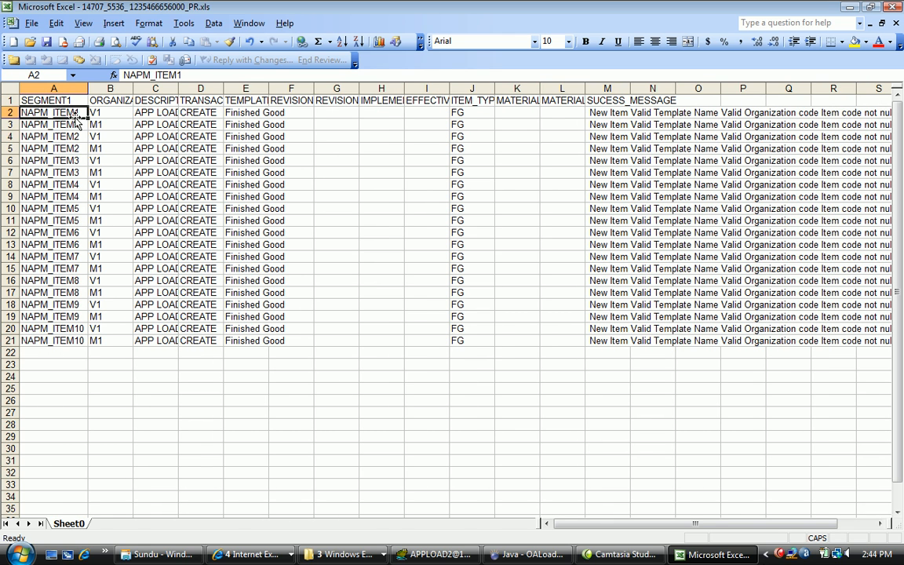
{"action": "key", "text": "ctrl+c"}
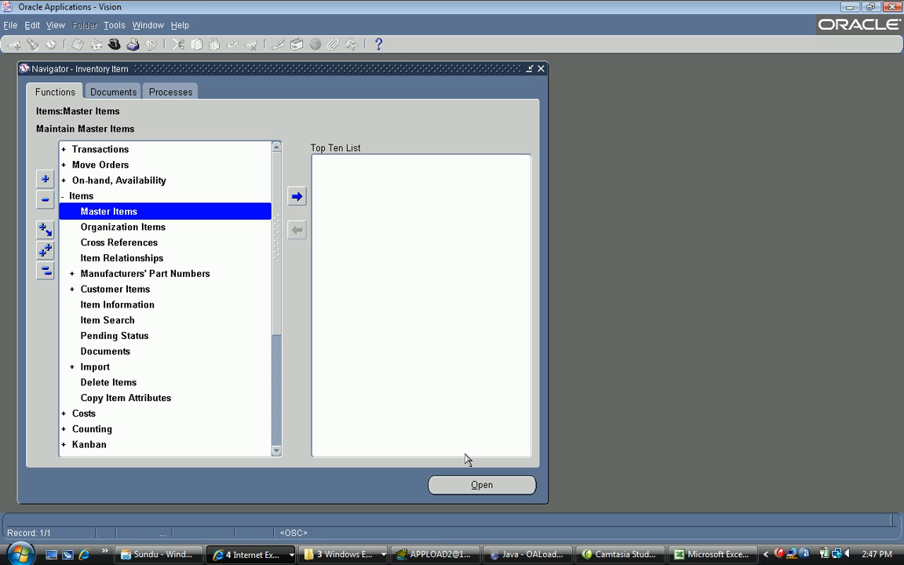
- Switch to Oracle Applications, open the Master Items form and query it for the copied item code as NAPM_ITEM1%
{"action": "double_click", "coordinate": [115, 212]}
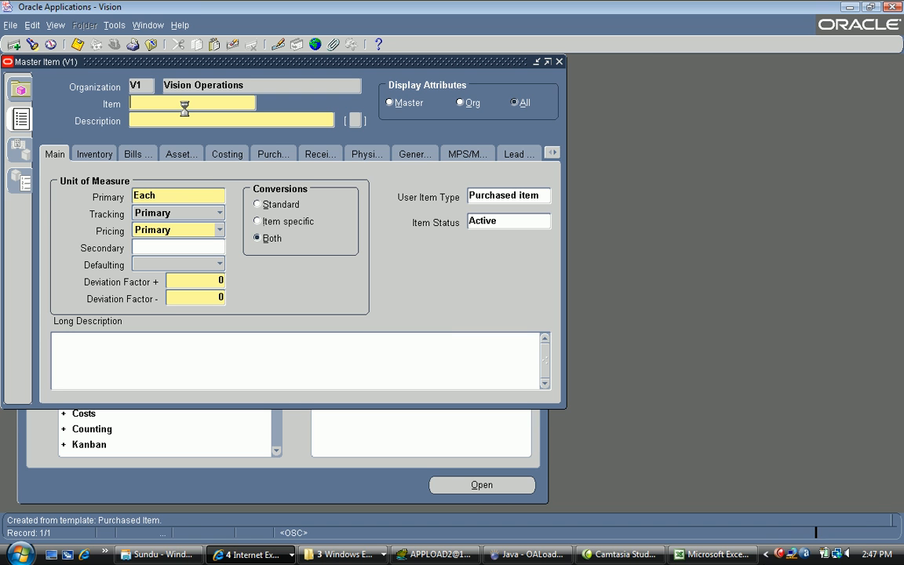
{"action": "key", "text": "F11"}
{"action": "left_click", "coordinate": [716, 555]}
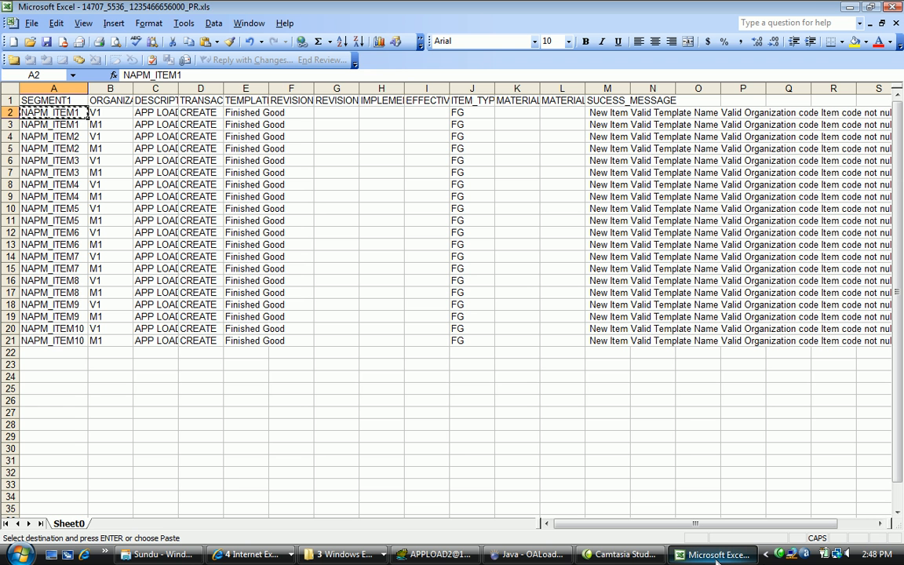
{"action": "left_click", "coordinate": [129, 197]}
{"action": "left_click", "coordinate": [79, 115]}
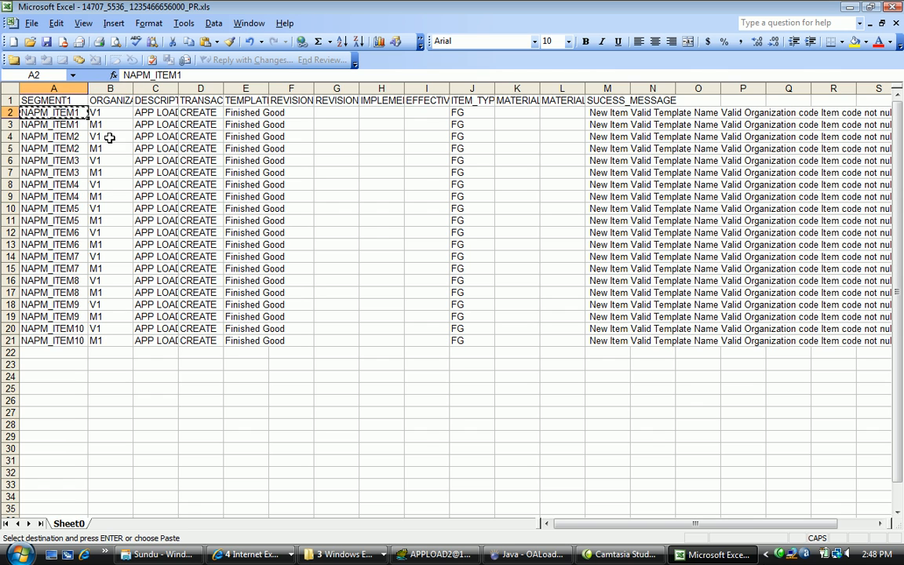
{"action": "key", "text": "alt+Tab"}
{"action": "key", "text": "ctrl+v"}
{"action": "key", "text": "F11"}
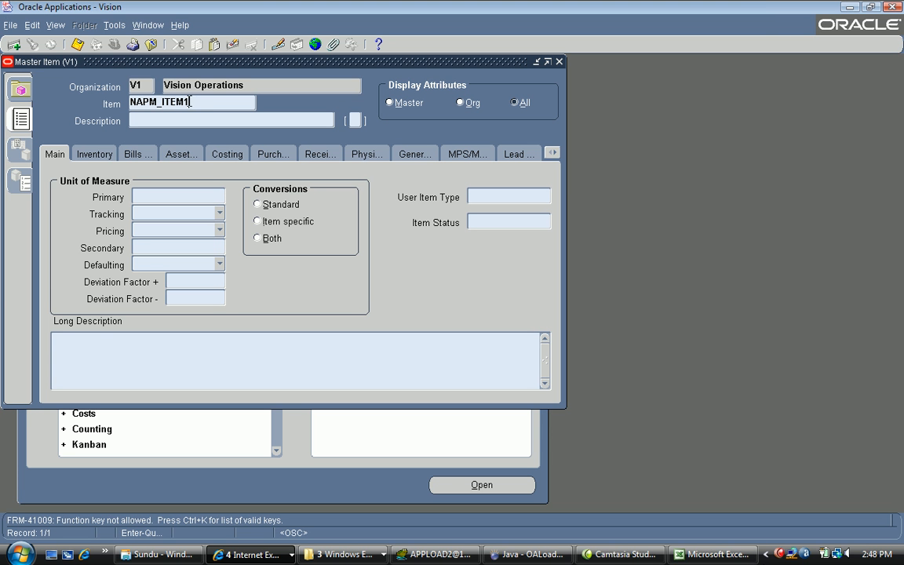
{"action": "type", "text": "%"}
{"action": "key", "text": "ctrl+F11"}
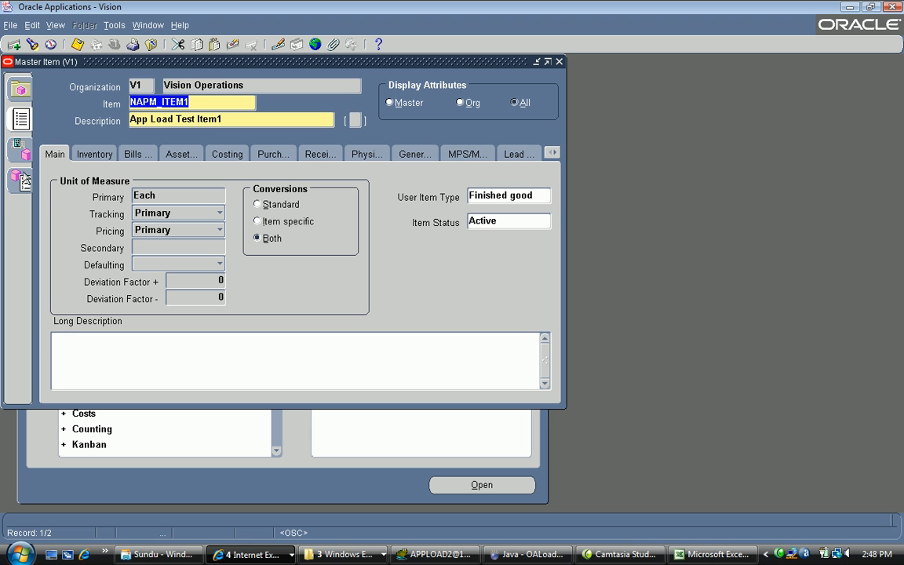
- View the revisions of item NAPM_ITEM1, close the Master Item form and reopen it from the Inventory navigator
{"action": "left_click", "coordinate": [25, 183]}
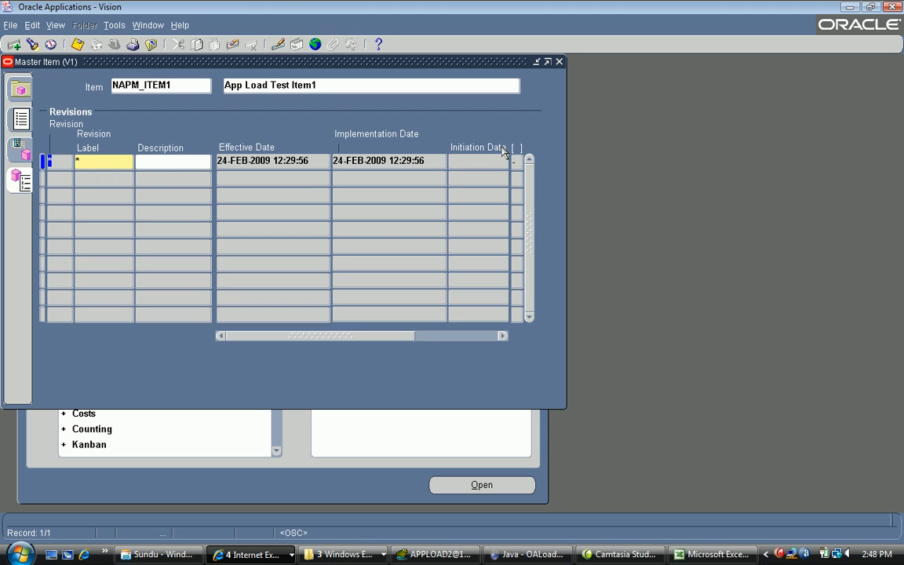
{"action": "left_click", "coordinate": [559, 62]}
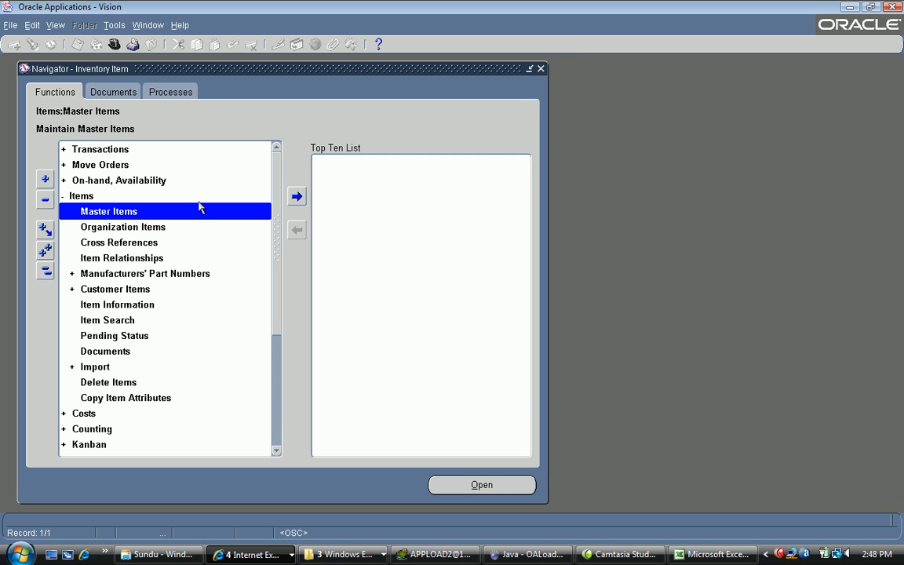
{"action": "left_click", "coordinate": [122, 213]}
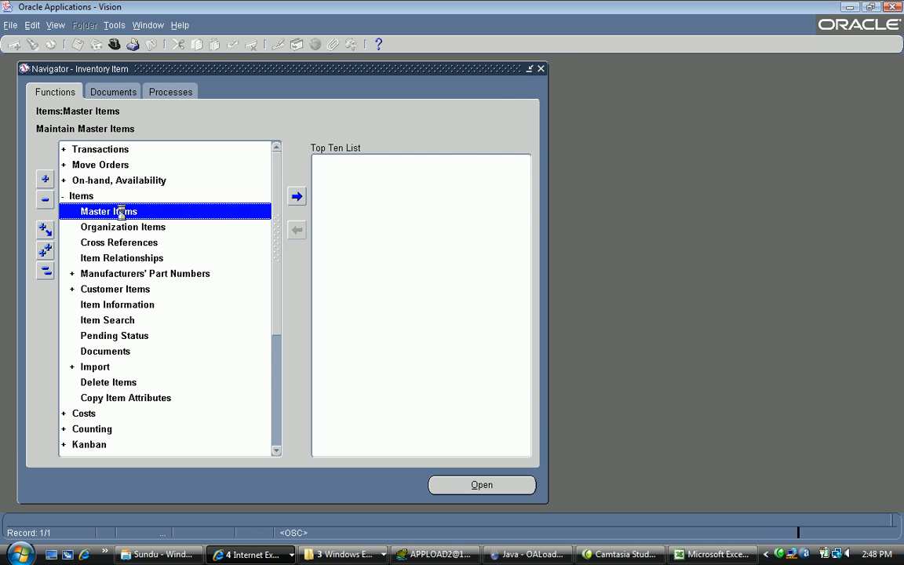
{"action": "double_click", "coordinate": [222, 216]}
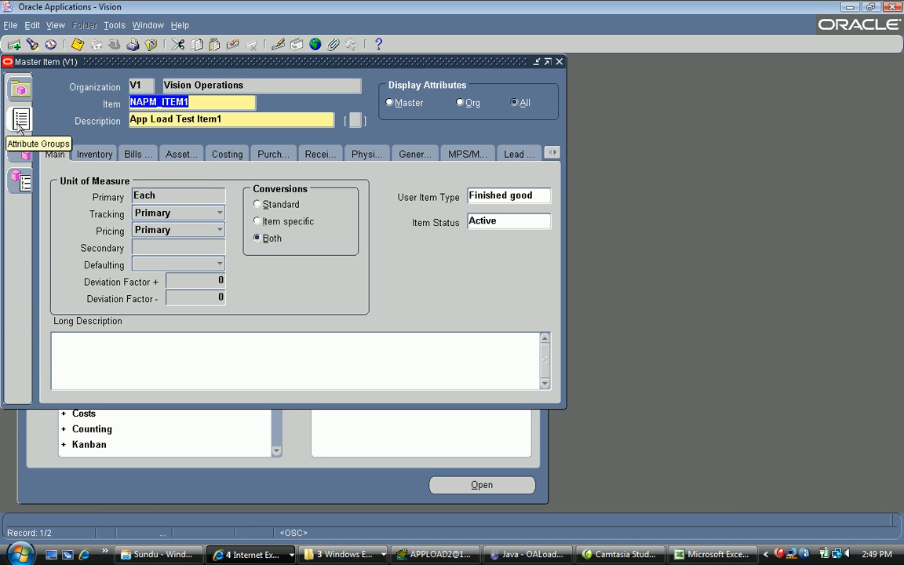
- Open the organization assignments of NAPM_ITEM1 and inspect the Seattle Manufacturing and Vision Operations rows
{"action": "key", "text": "alt+t"}
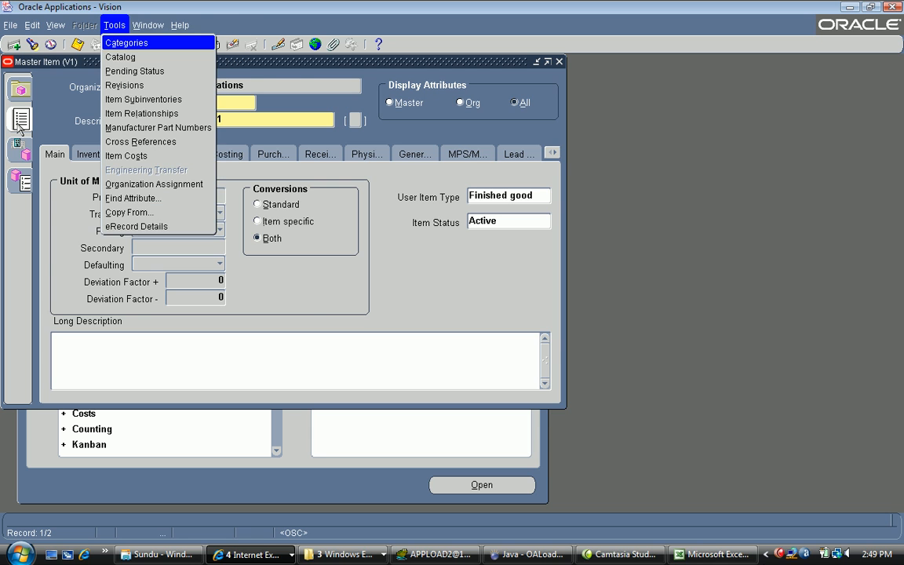
{"action": "key", "text": "o"}
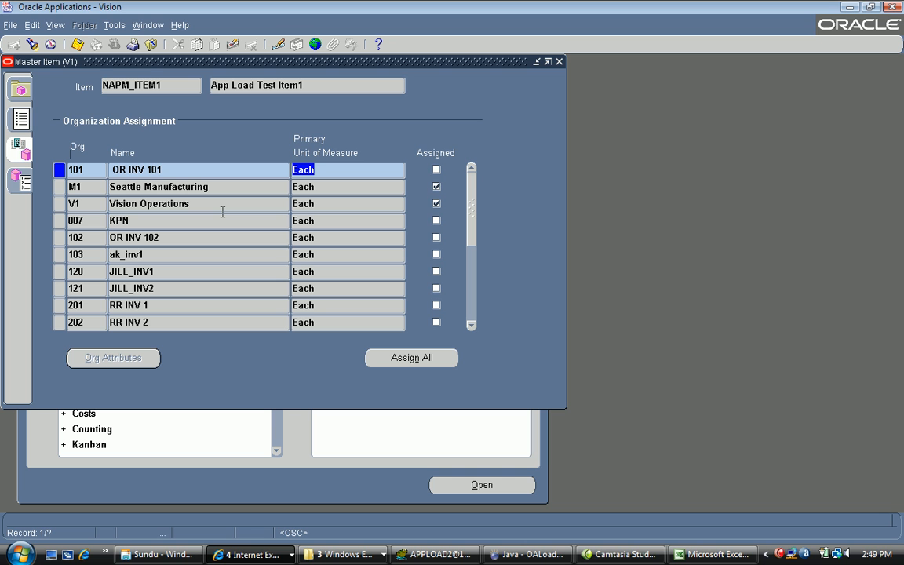
{"action": "left_click", "coordinate": [223, 212]}
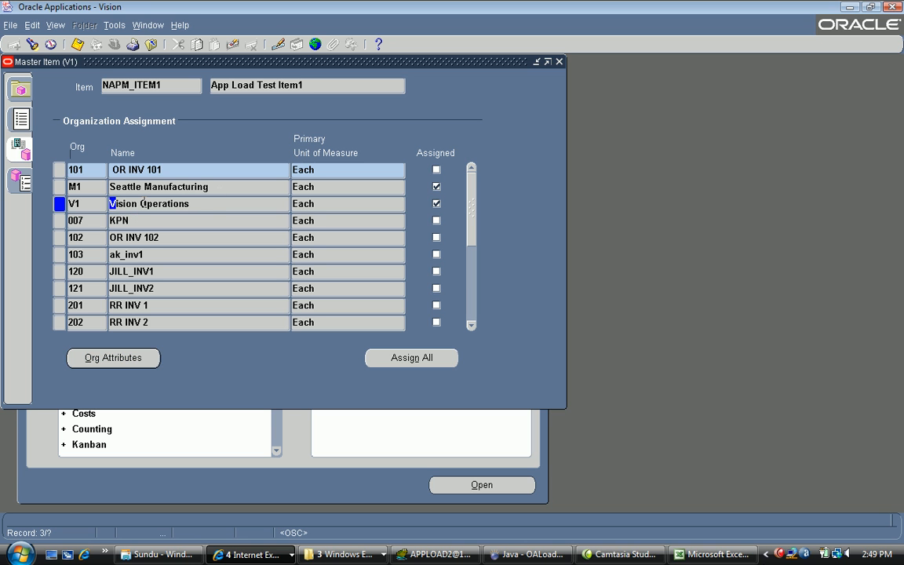
{"action": "left_click", "coordinate": [218, 194]}
{"action": "left_click", "coordinate": [200, 205]}
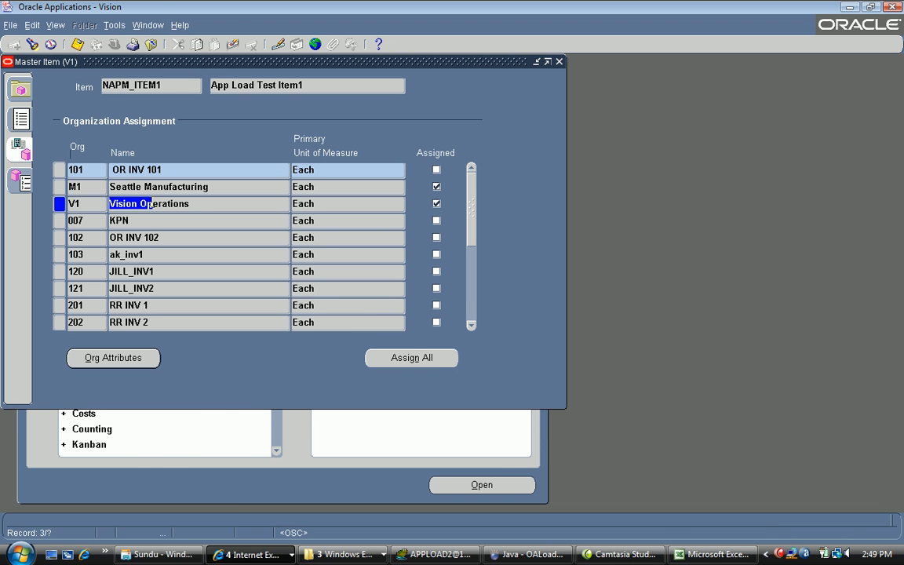